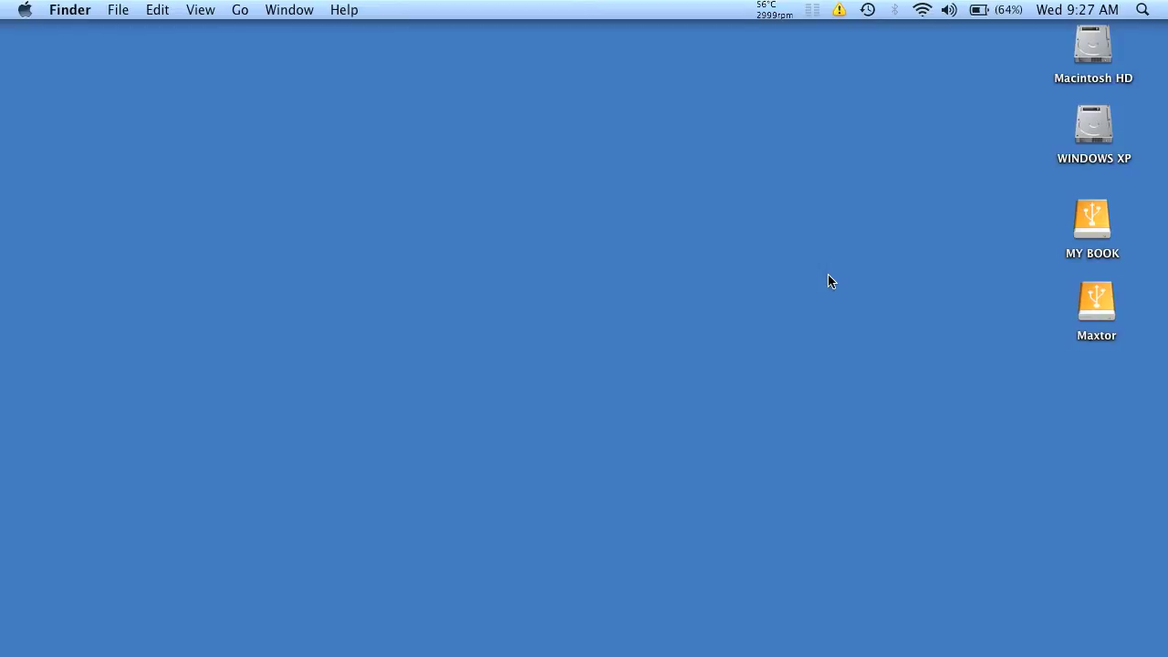
# Step: Compare the Maxtor and MY BOOK desktop drives, then quit Scratch Live
pyautogui.click(1091, 299)
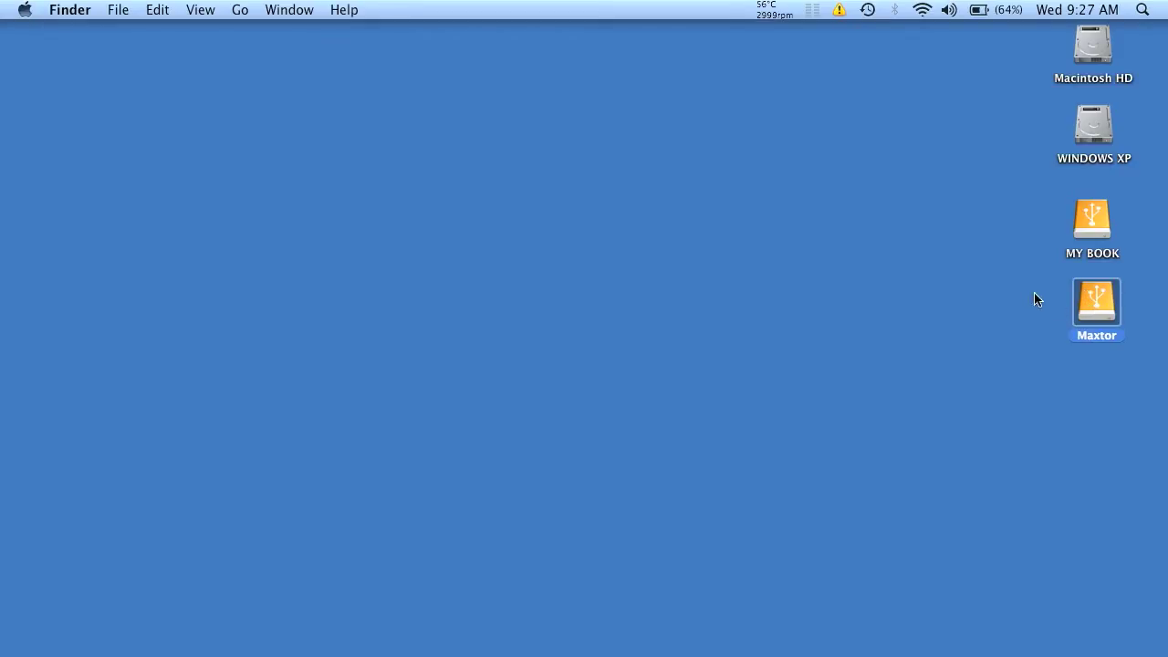
pyautogui.click(1098, 215)
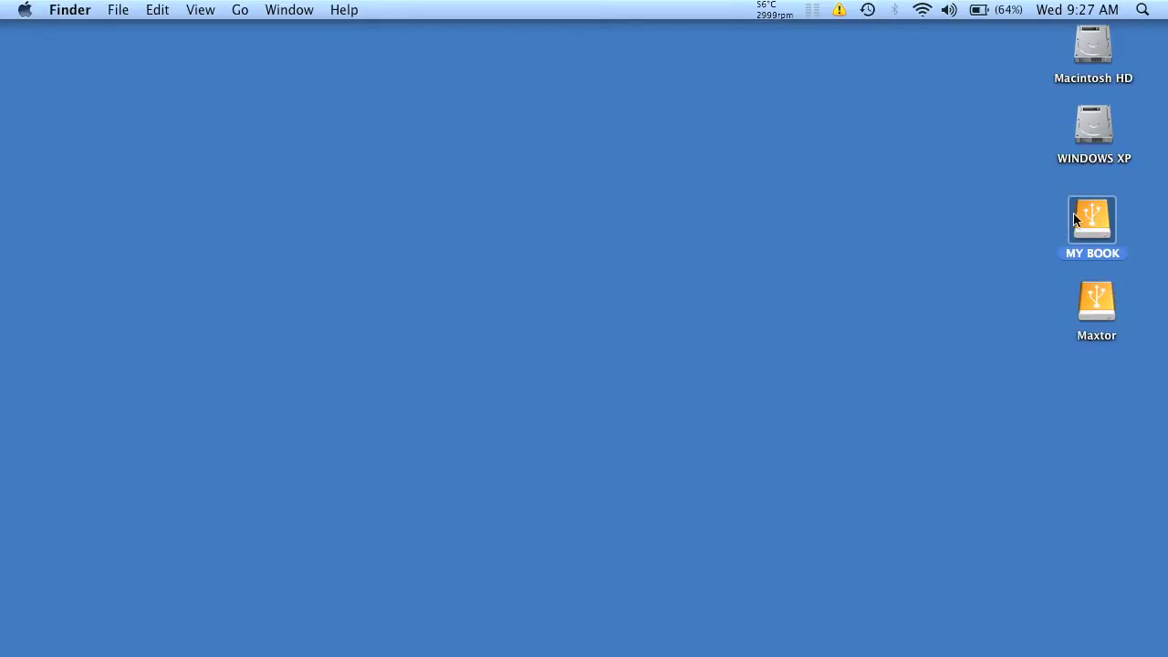
pyautogui.click(1084, 298)
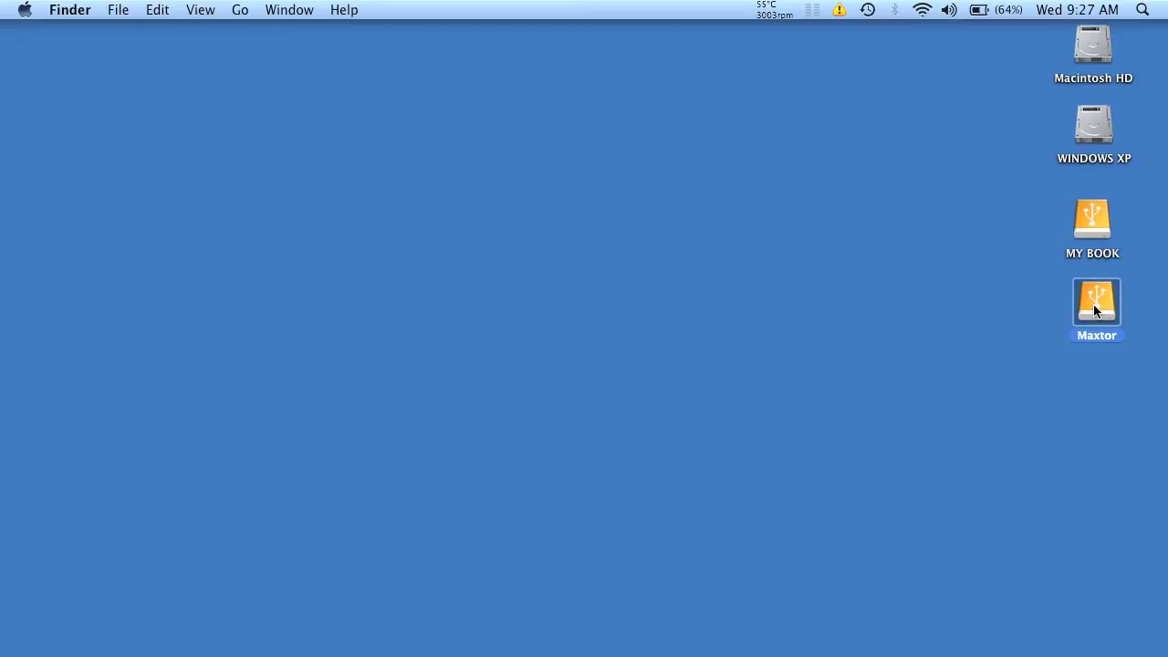
pyautogui.click(1085, 217)
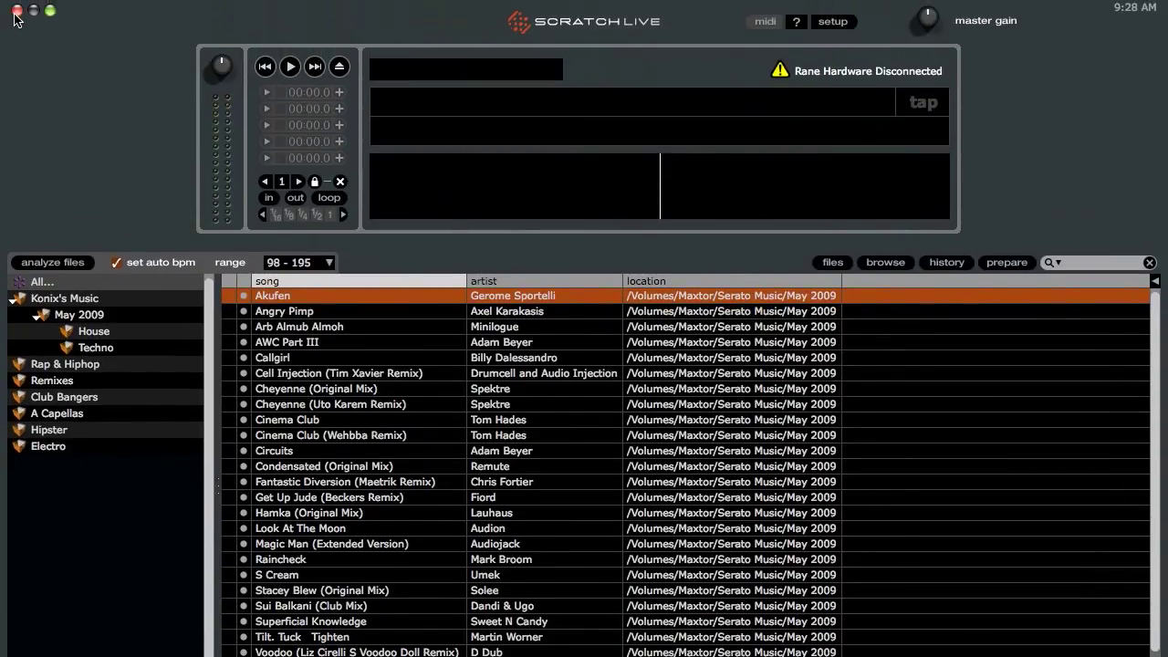
pyautogui.click(16, 10)
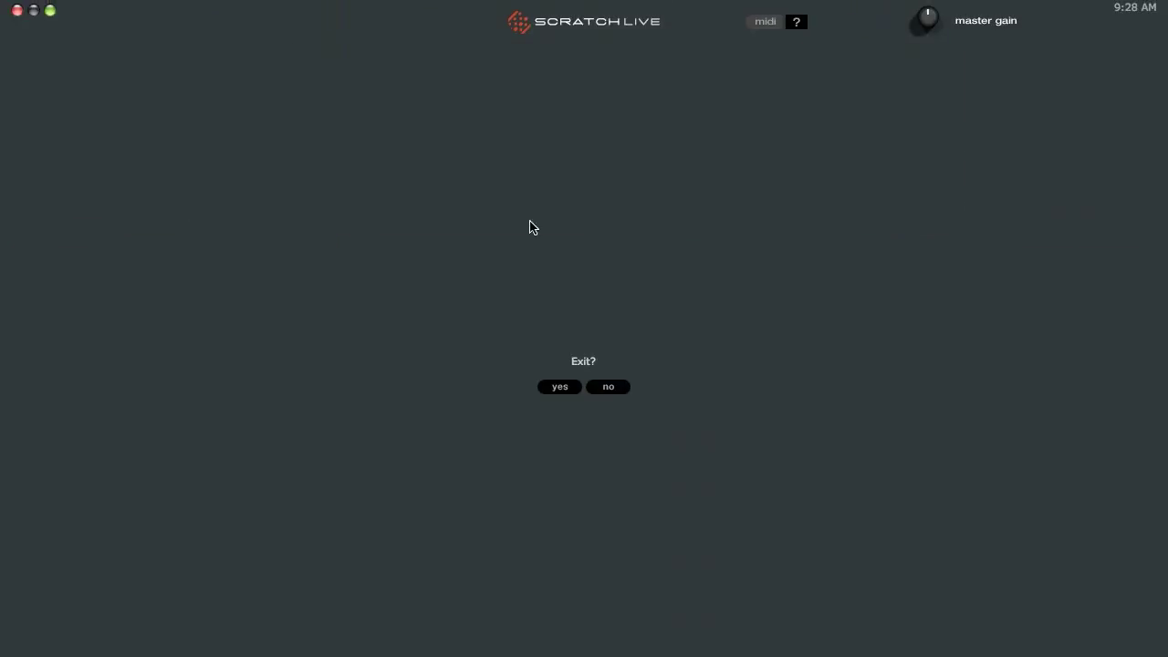
# Step: Confirm the exit prompt and move the Maxtor drive icon slightly lower on the desktop
pyautogui.click(560, 386)
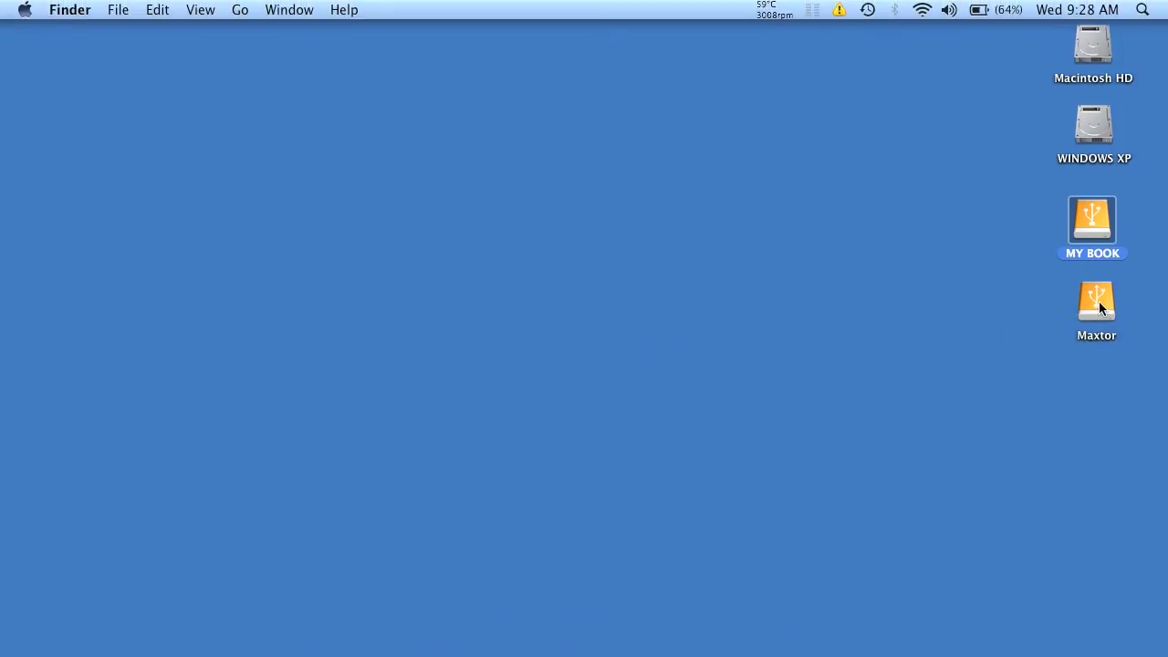
pyautogui.click(1099, 309)
pyautogui.moveTo(1098, 309); pyautogui.dragTo(1095, 350)
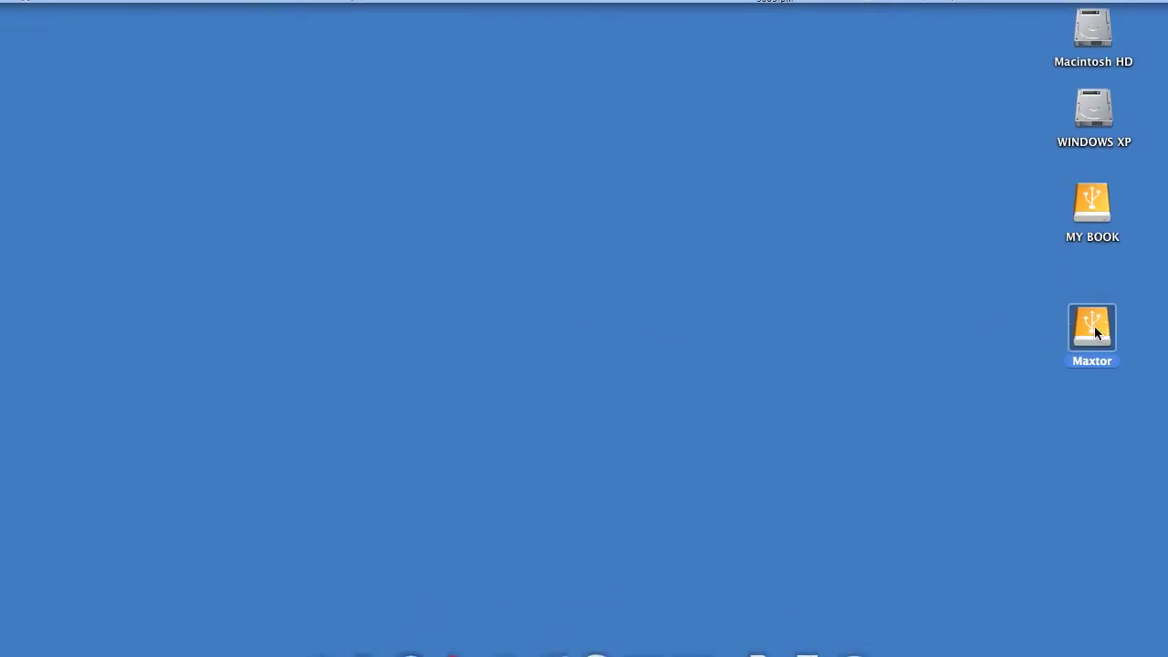
pyautogui.click(1095, 292)
pyautogui.click(1095, 242)
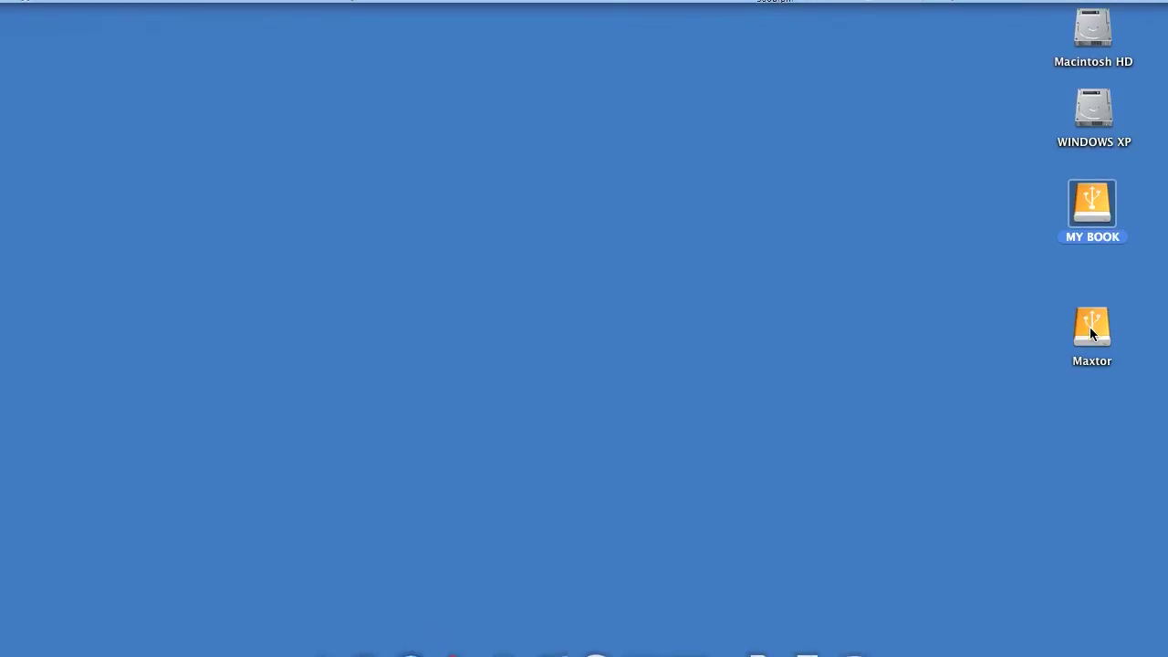
# Step: Open the Maxtor and MY BOOK drives in two overlapping Finder windows
pyautogui.doubleClick(1092, 330)
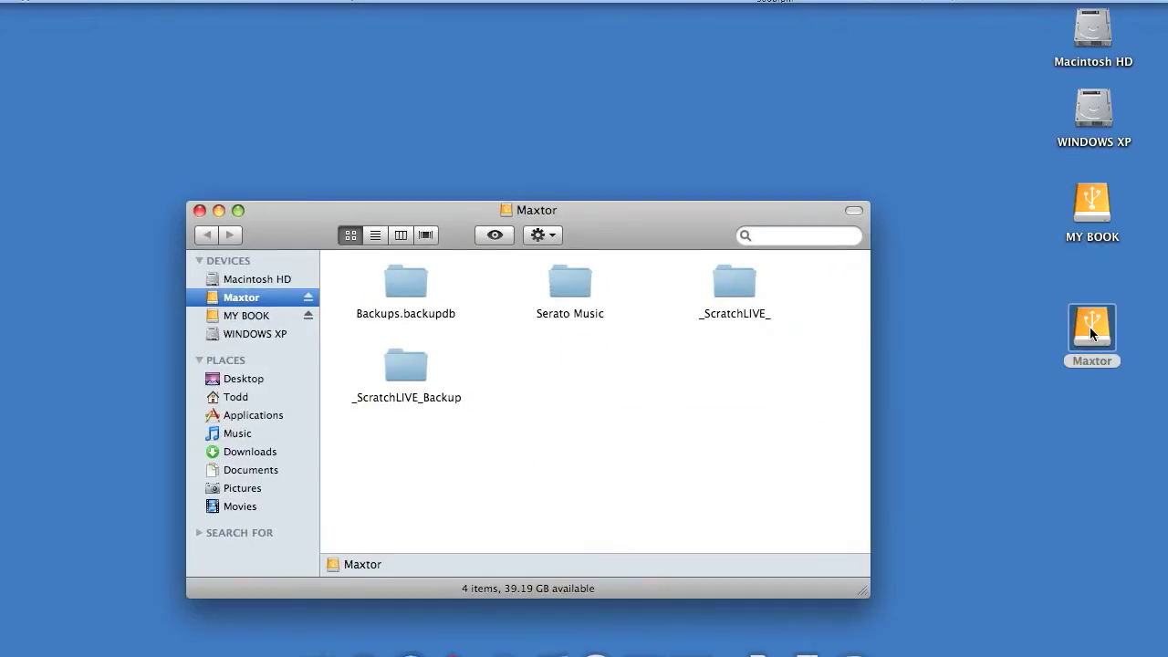
pyautogui.moveTo(621, 233); pyautogui.dragTo(822, 286)
pyautogui.doubleClick(1086, 218)
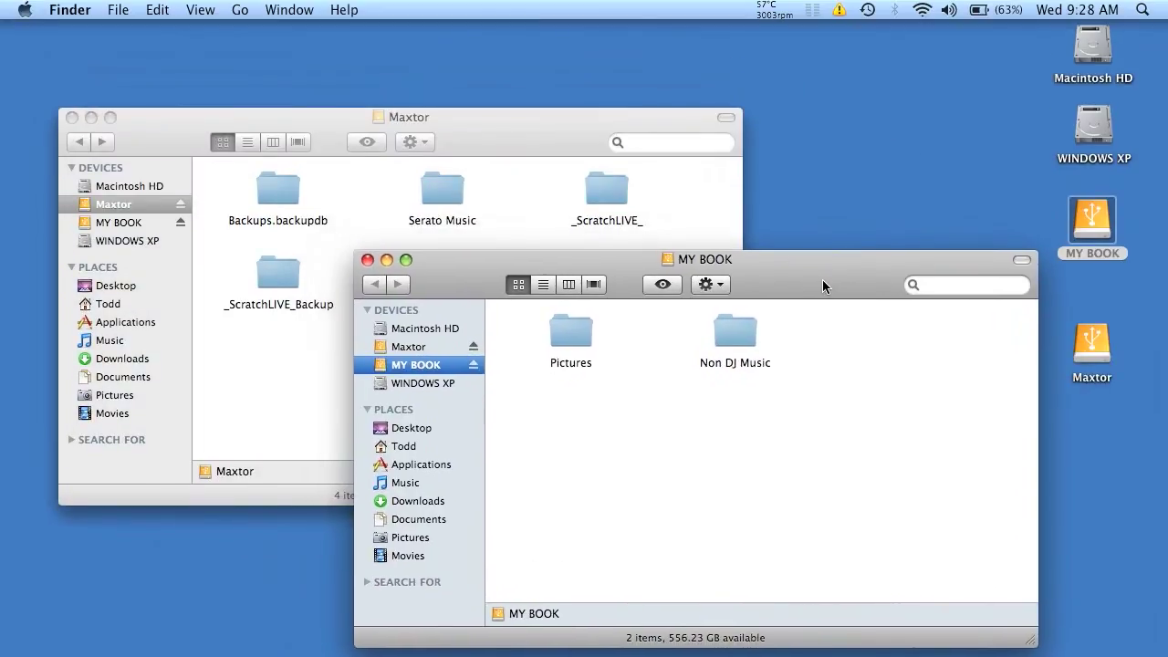
pyautogui.click(535, 146)
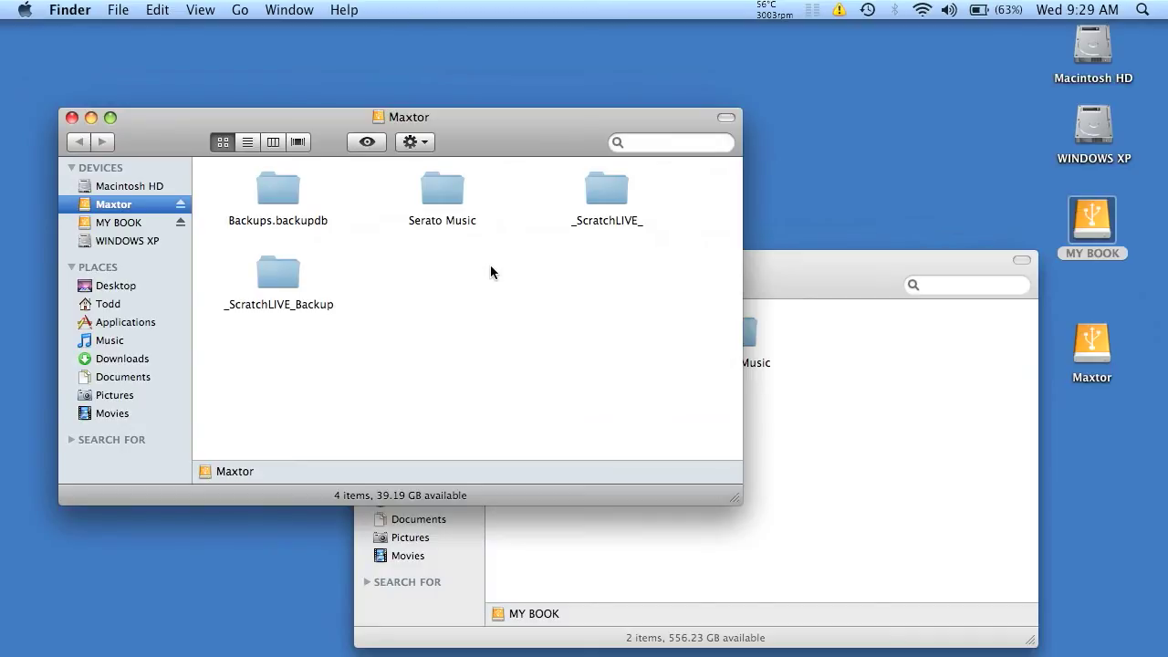
# Step: Select all four Maxtor folders, drag them over the MY BOOK window, then clear the selection
pyautogui.press('super+a')
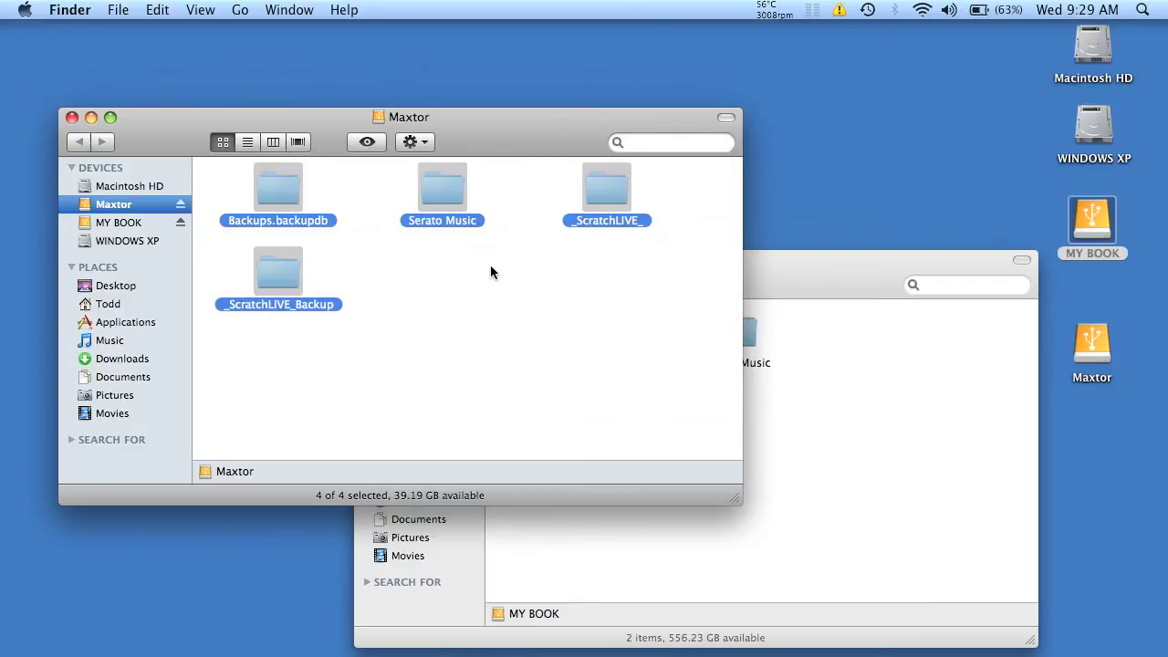
pyautogui.moveTo(440, 187); pyautogui.dragTo(882, 427)
pyautogui.moveTo(882, 354); pyautogui.dragTo(441, 151)
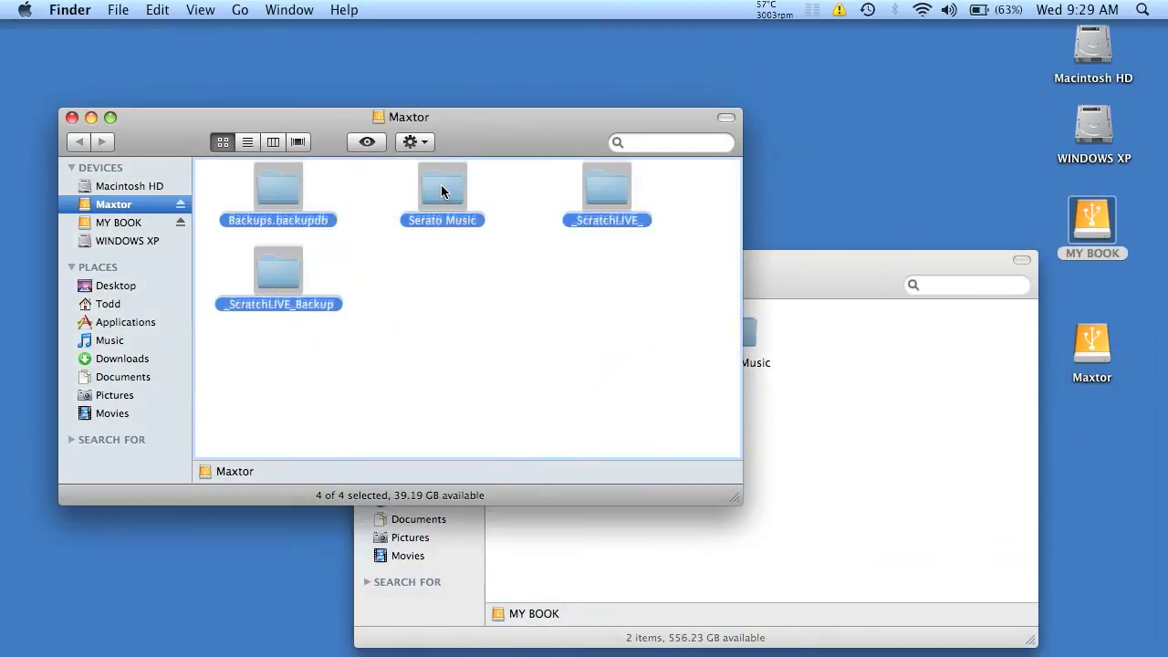
pyautogui.keyDown('super'); pyautogui.click(272, 186); pyautogui.keyUp('super')
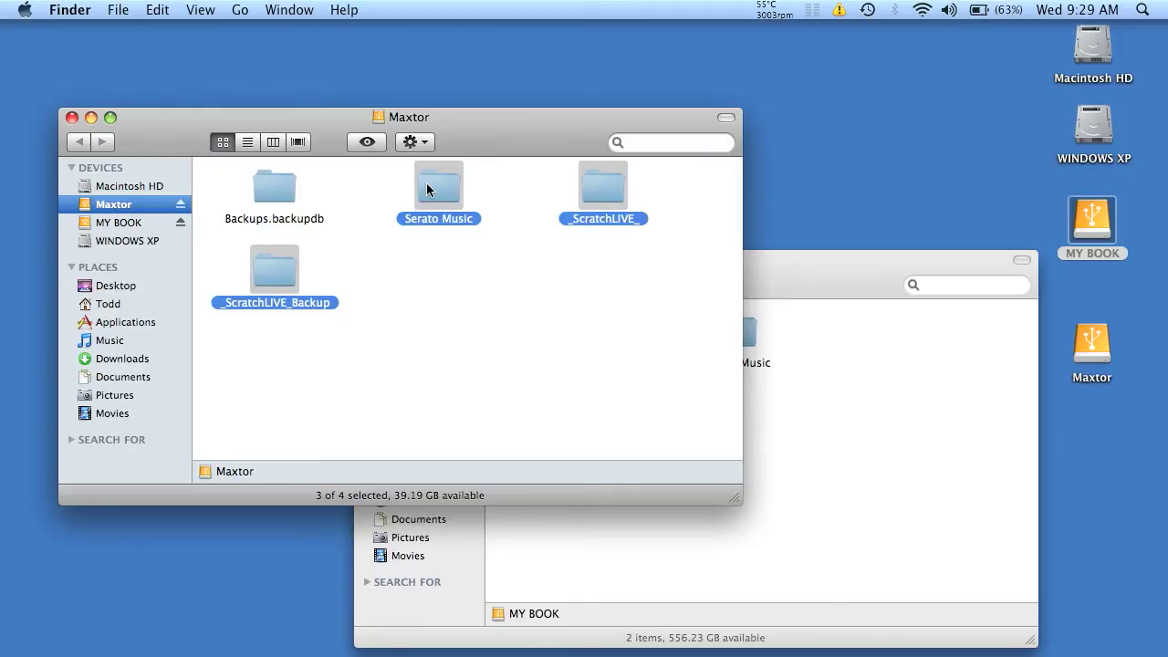
pyautogui.click(511, 197)
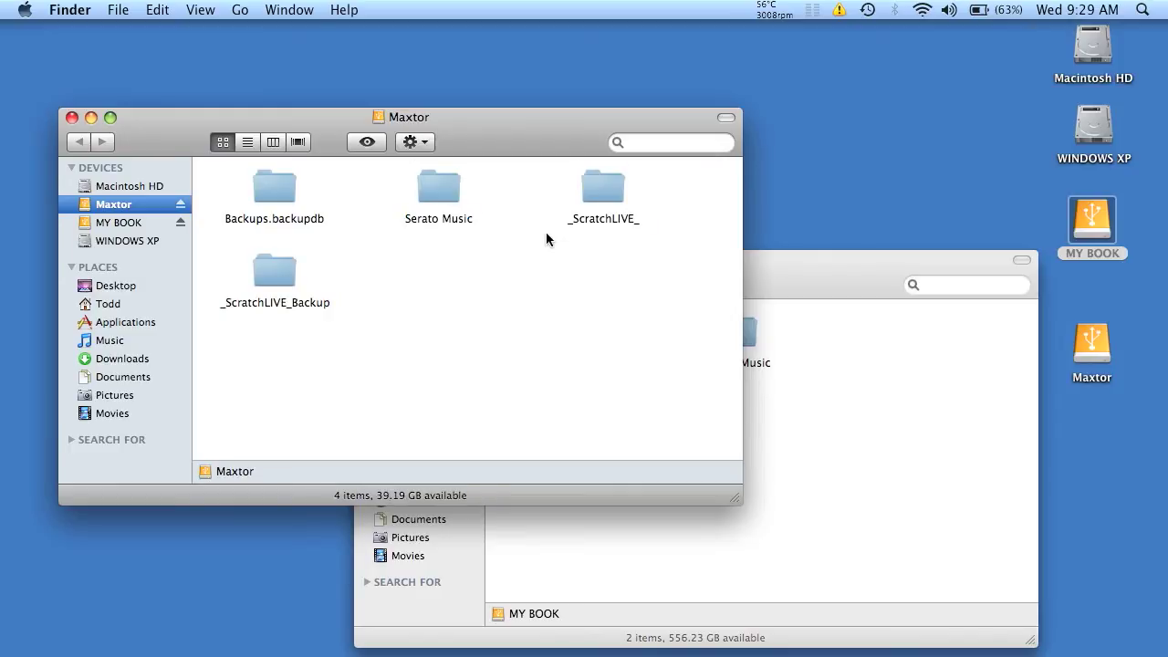
# Step: Browse Maxtor's _ScratchLIVE_ folder and its Subcrates, then return to the drive's top level
pyautogui.click(806, 262)
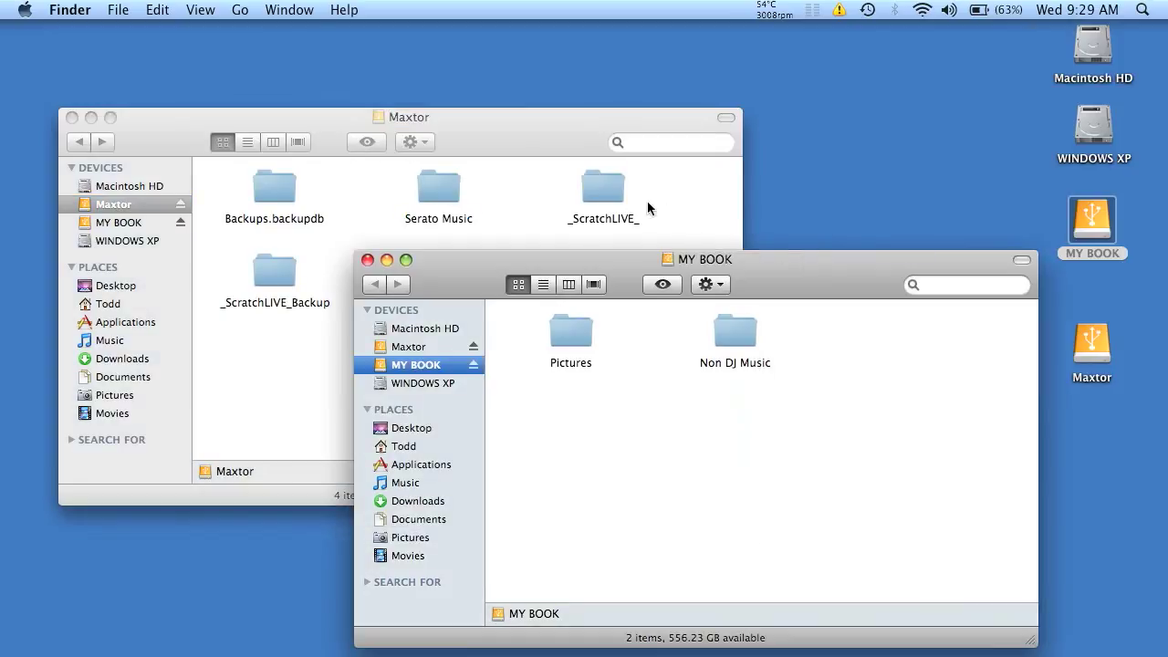
pyautogui.click(559, 143)
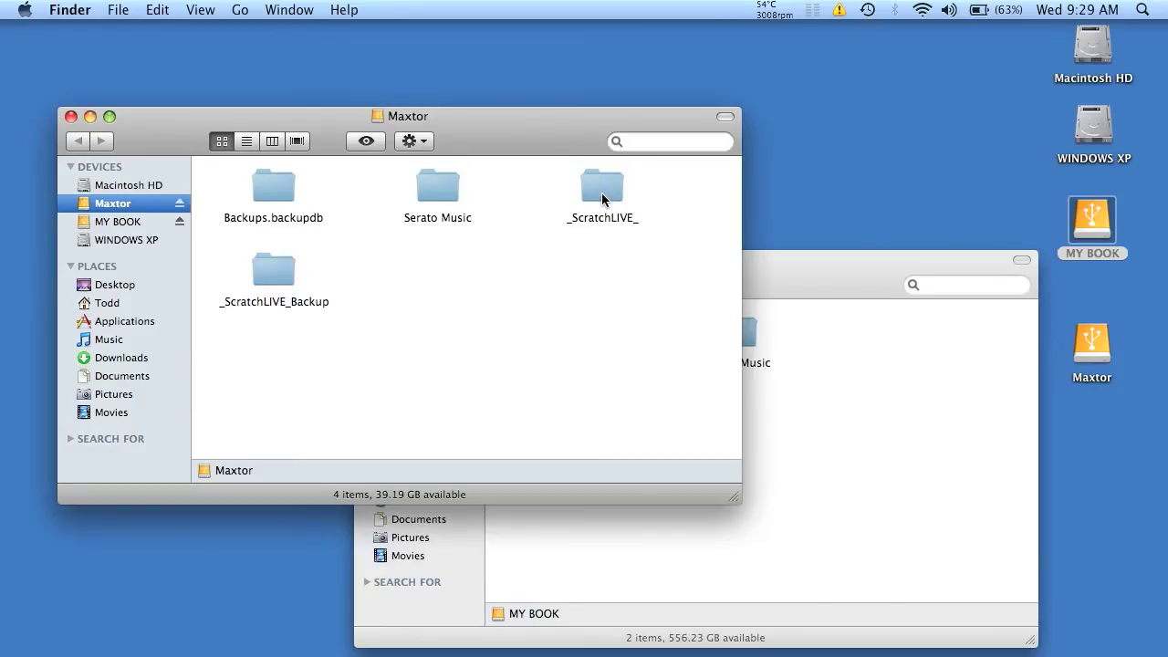
pyautogui.doubleClick(603, 192)
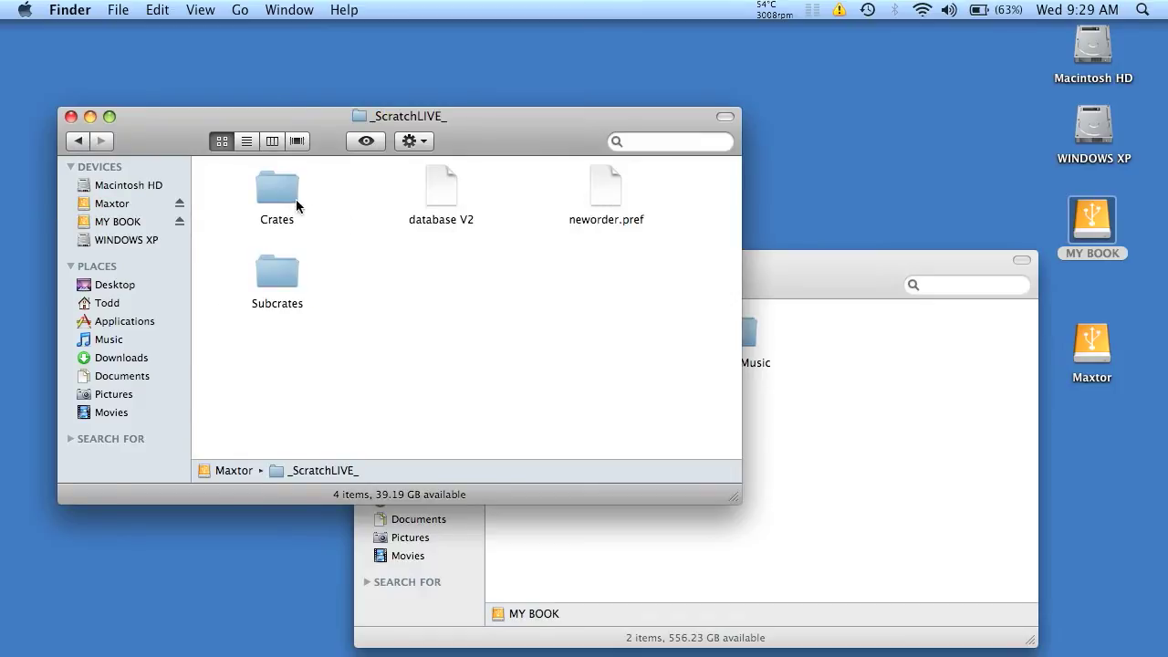
pyautogui.doubleClick(288, 275)
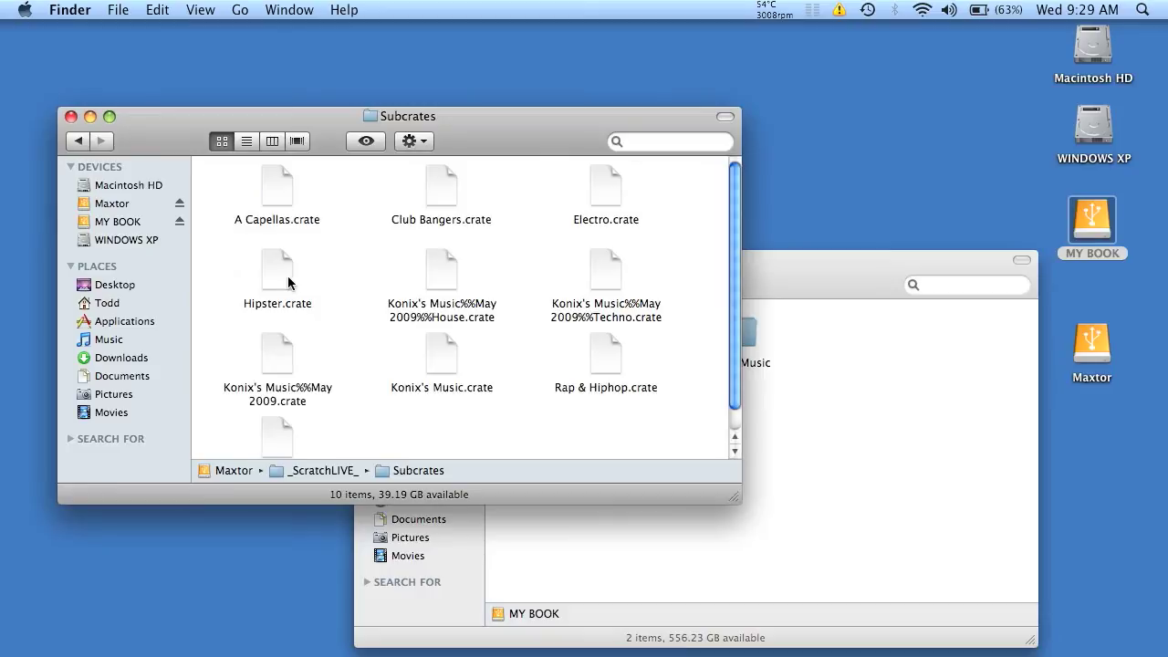
pyautogui.scroll(-2, 331, 258)
pyautogui.scroll(2, 330, 259)
pyautogui.click(77, 142)
pyautogui.click(77, 142)
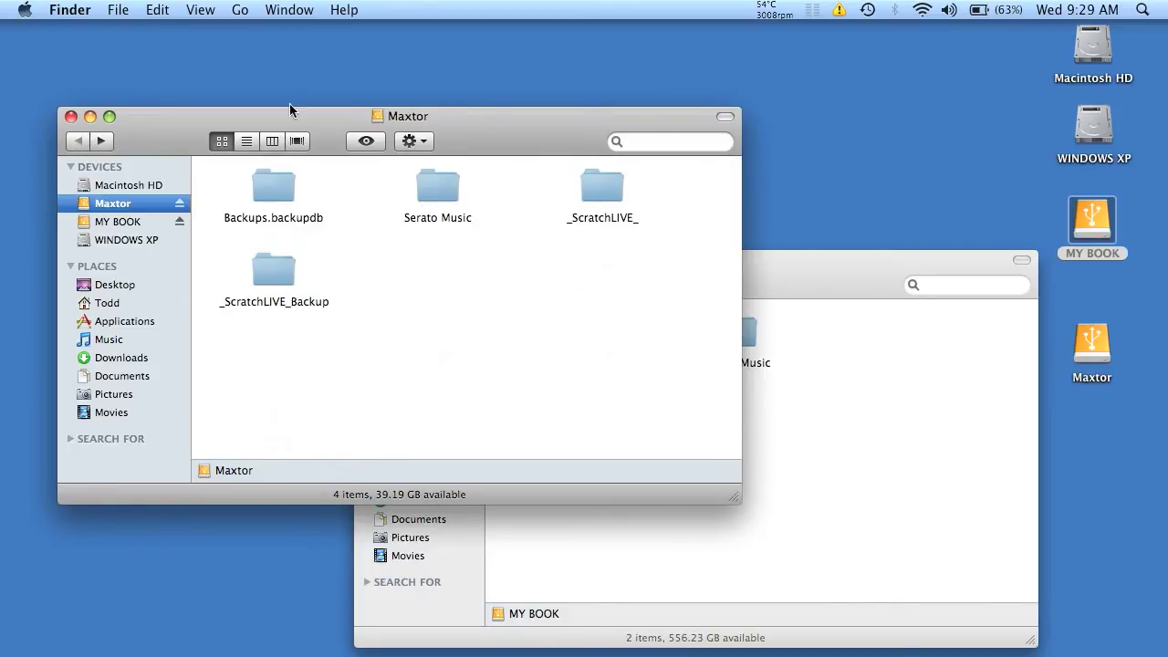
# Step: Drag the _ScratchLIVE_ folder from Maxtor into the MY BOOK window and check the copy
pyautogui.click(609, 183)
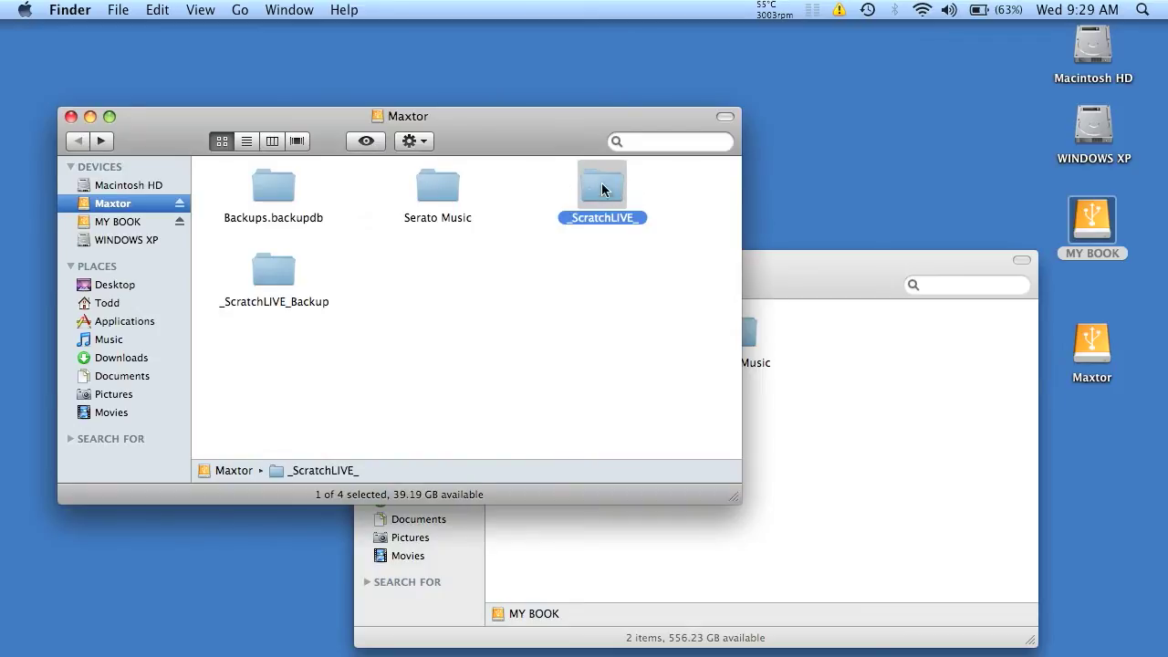
pyautogui.click(807, 258)
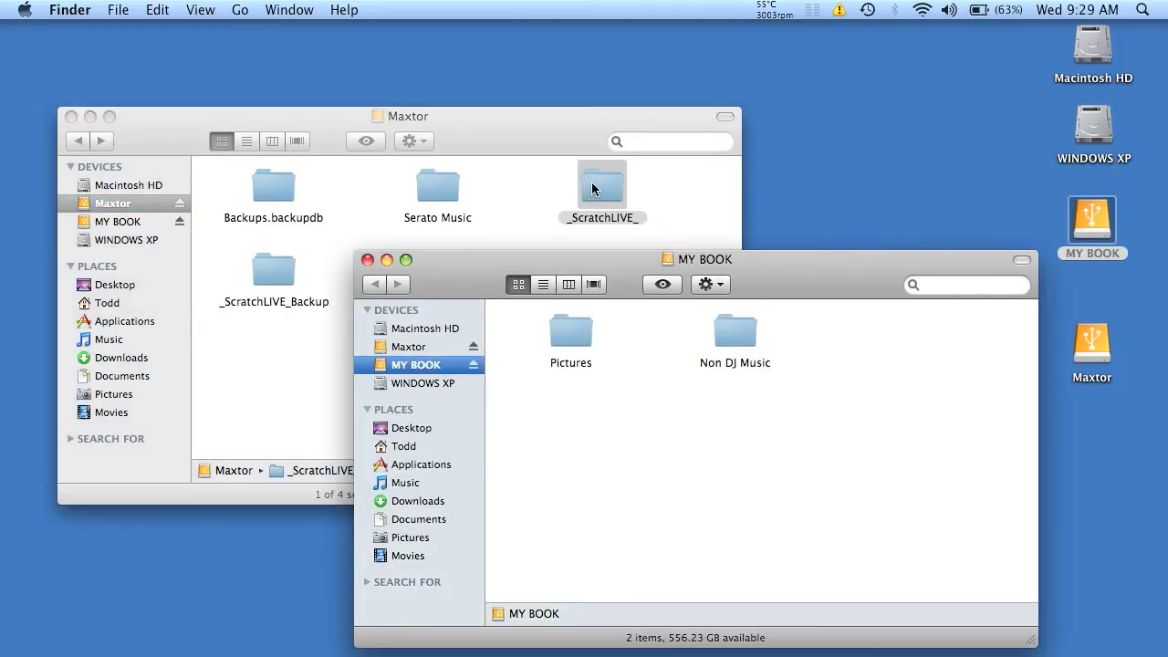
pyautogui.click(591, 187)
pyautogui.moveTo(593, 188); pyautogui.dragTo(856, 363)
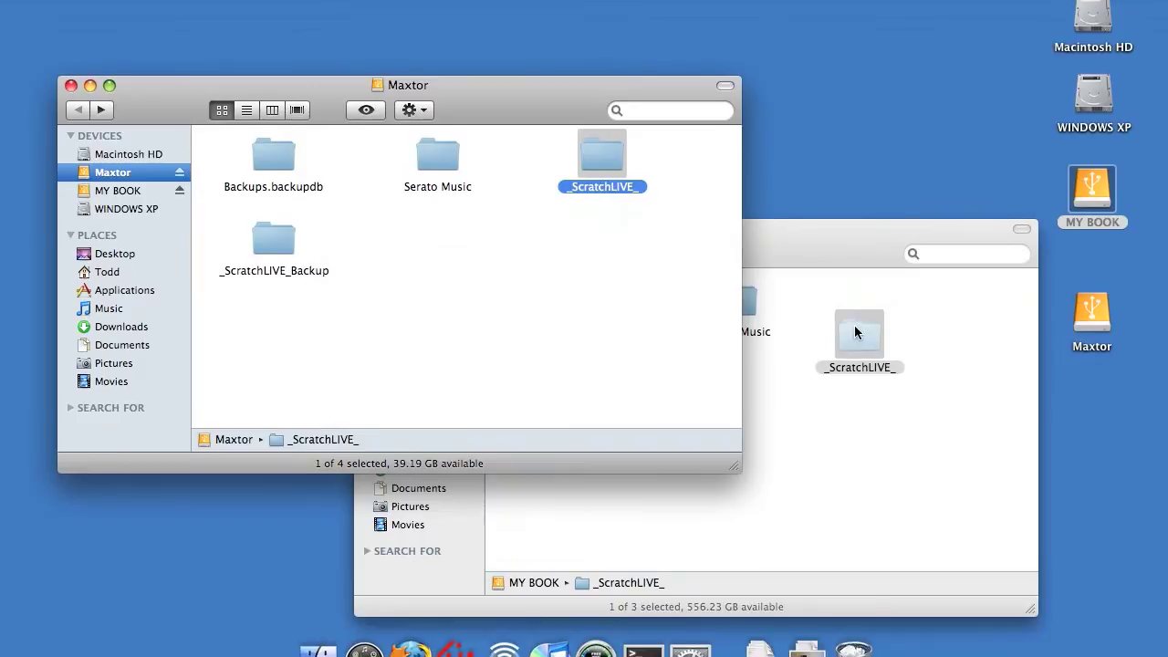
pyautogui.click(803, 250)
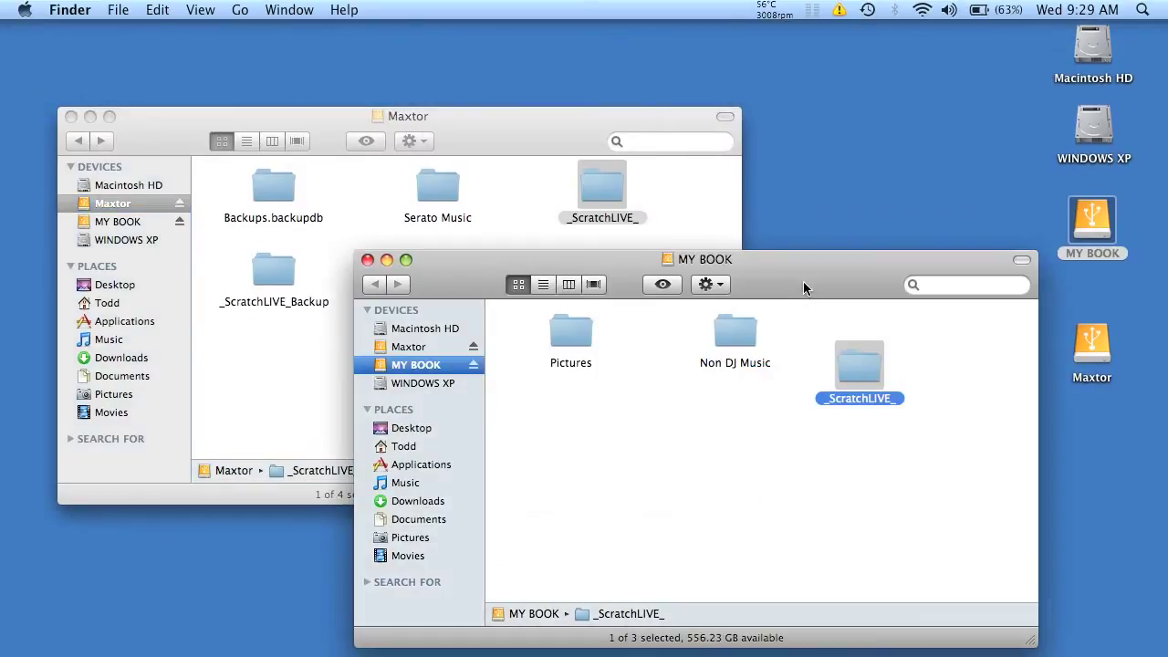
pyautogui.click(517, 142)
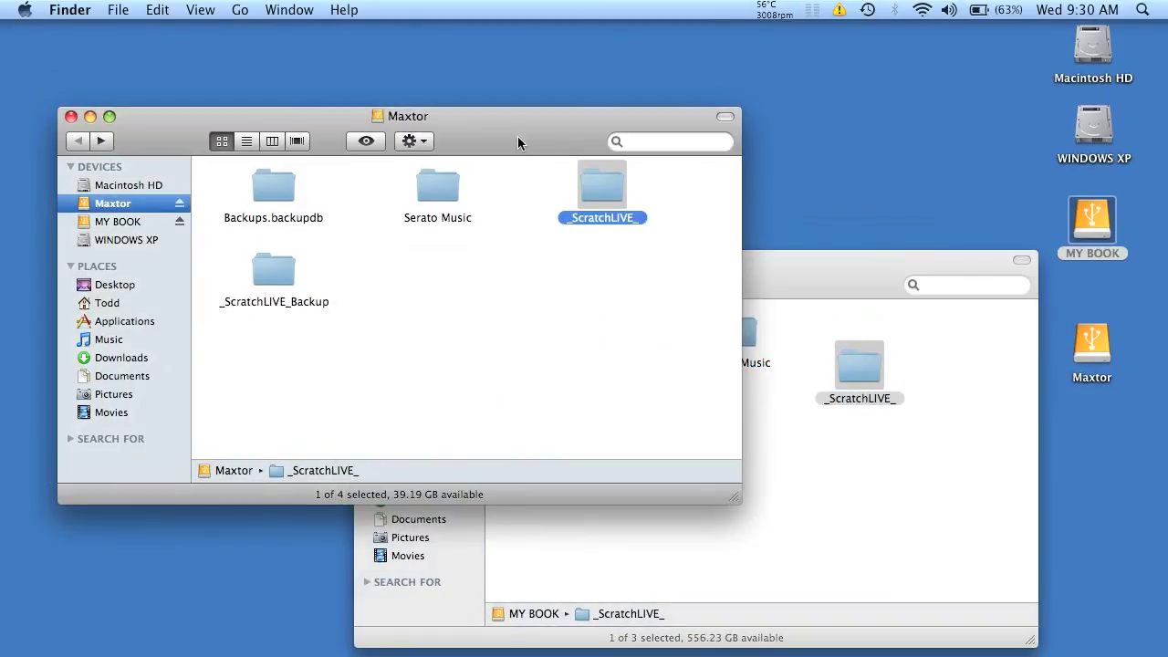
pyautogui.click(801, 261)
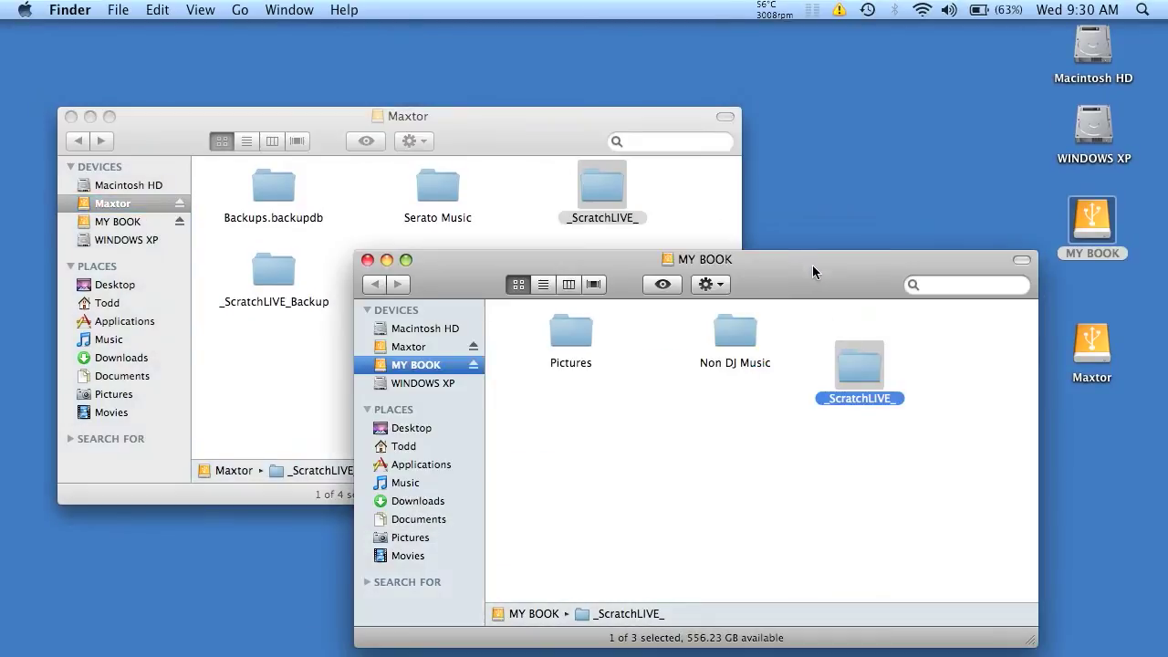
pyautogui.click(494, 175)
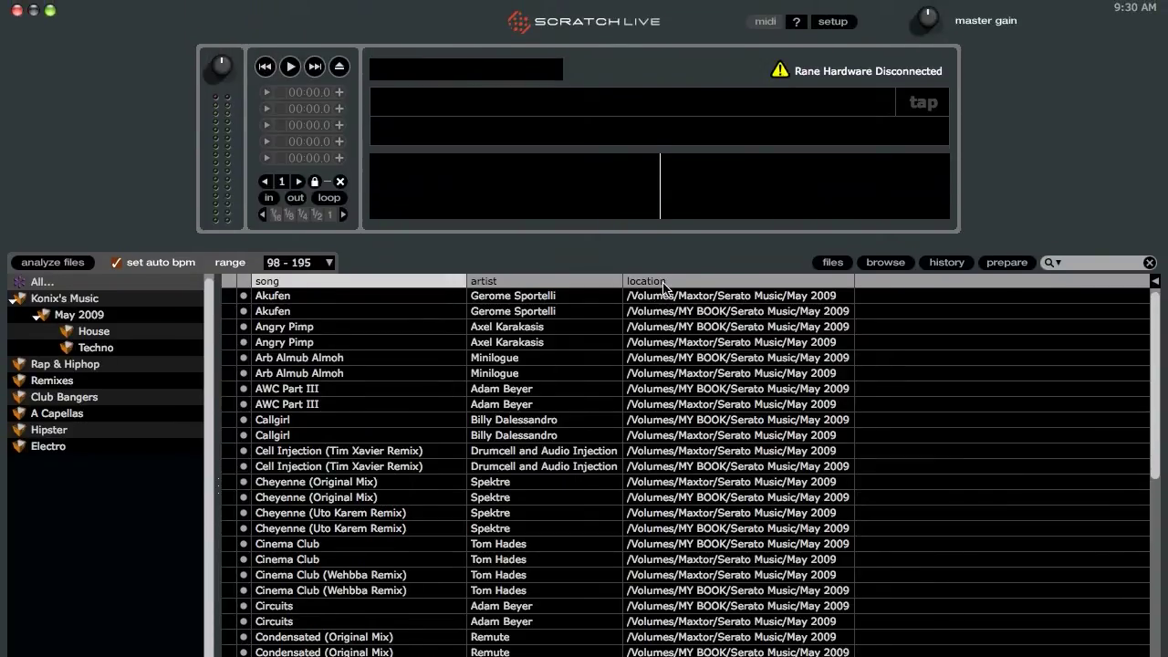
# Step: Sort the library by location and scroll through the duplicated May 2009 entries
pyautogui.click(665, 285)
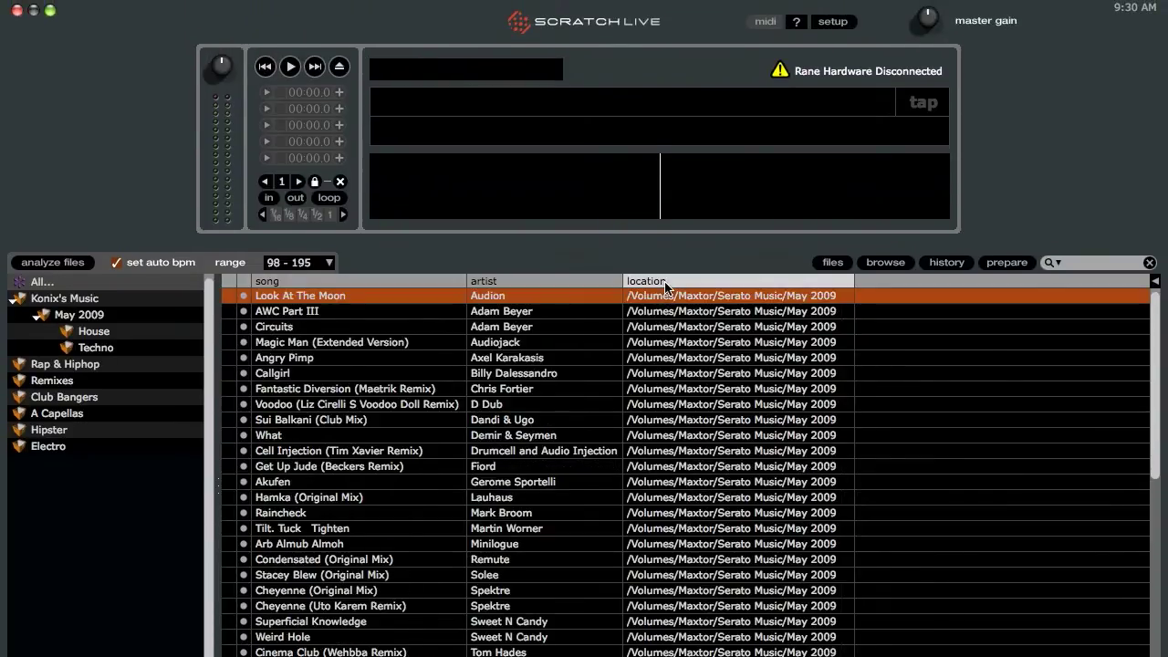
pyautogui.scroll(-4, 669, 418)
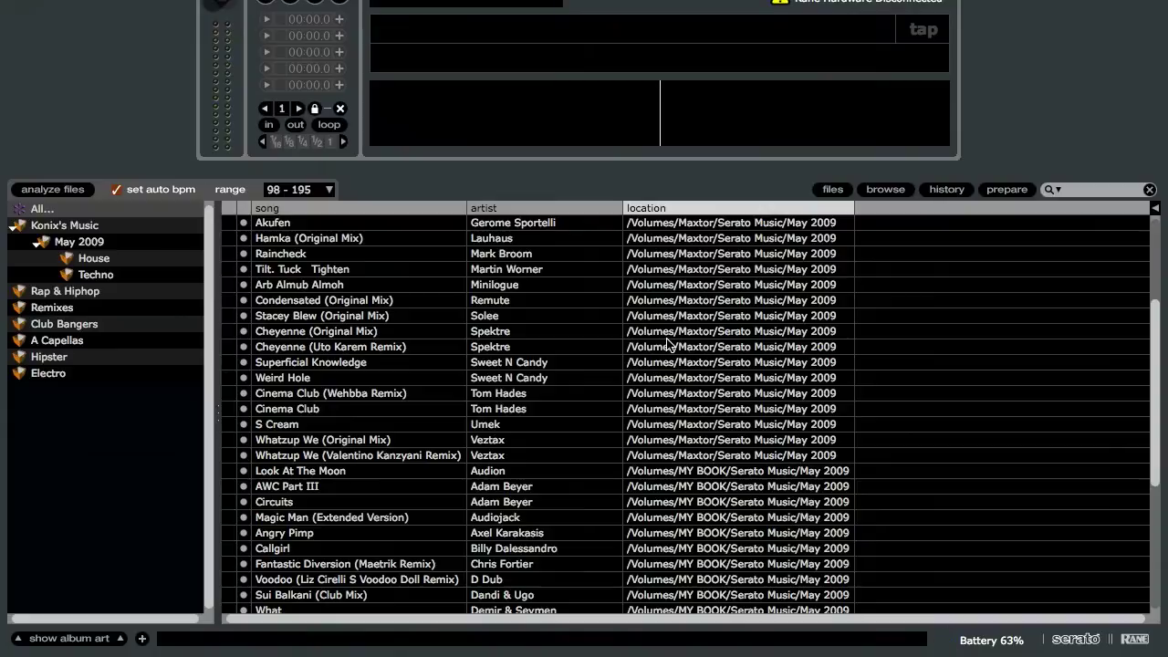
pyautogui.scroll(-3, 695, 415)
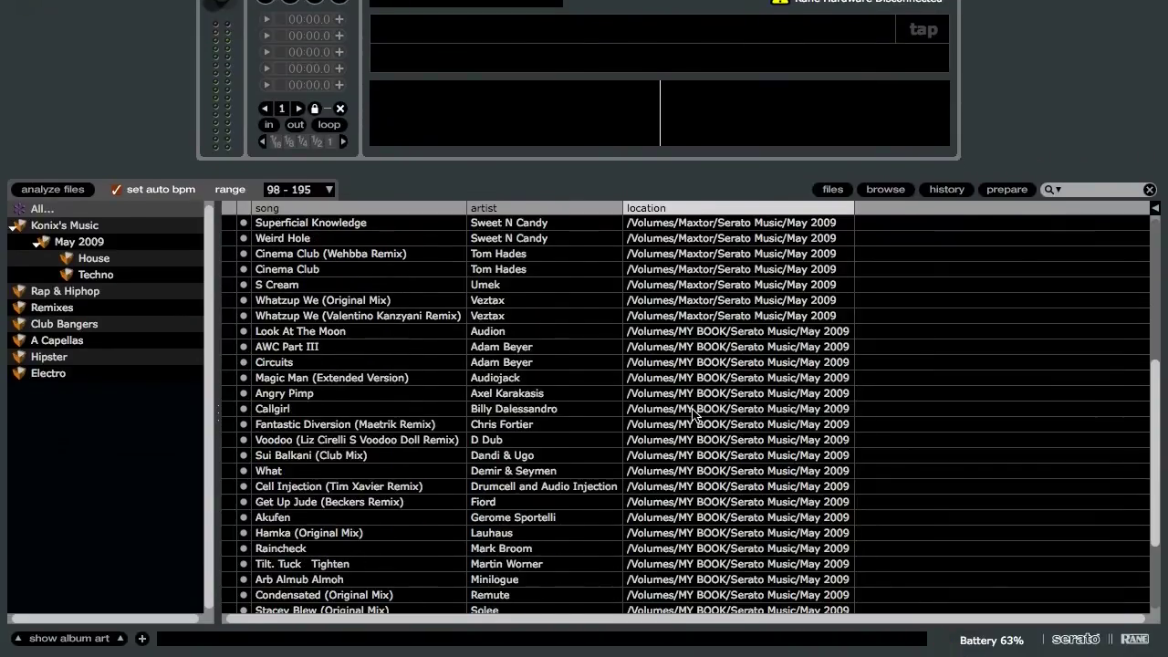
pyautogui.scroll(-3, 705, 464)
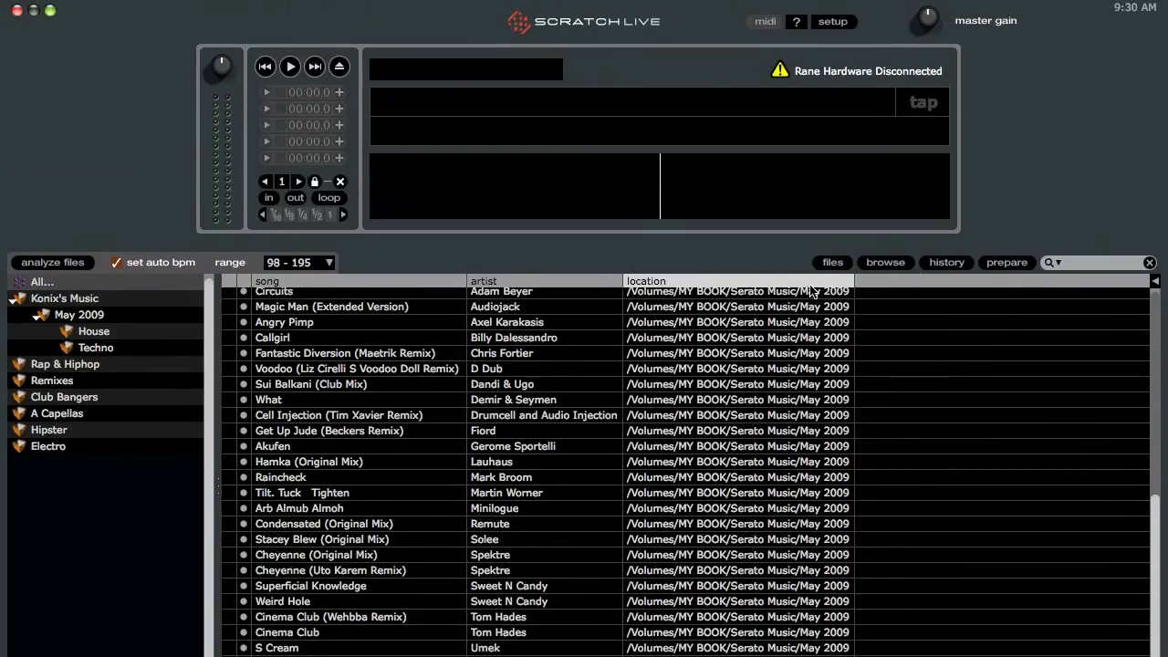
# Step: Rescan ID3 tags from the files panel, then review the red missing MY BOOK entries
pyautogui.click(832, 256)
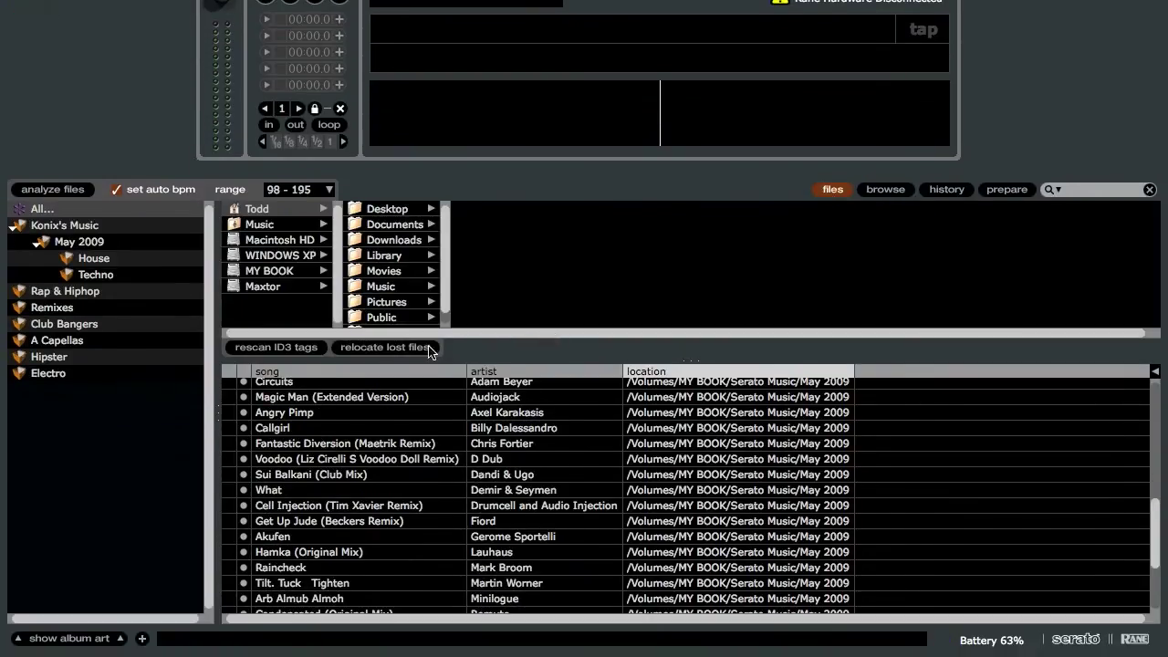
pyautogui.click(303, 351)
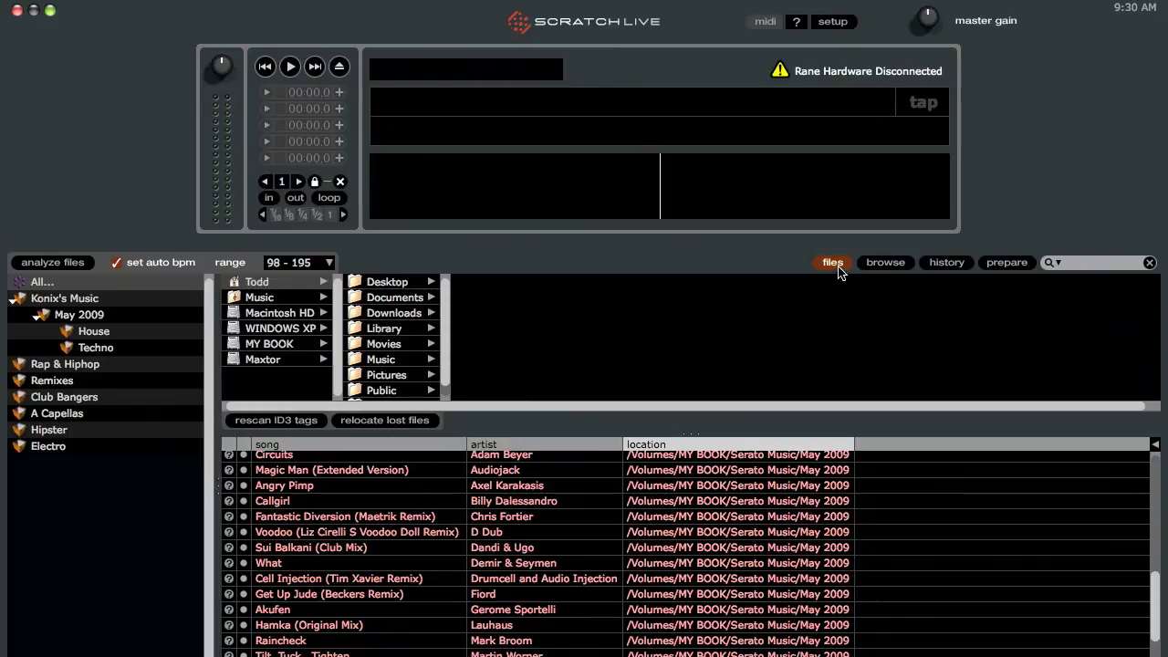
pyautogui.click(833, 263)
pyautogui.scroll(5, 517, 551)
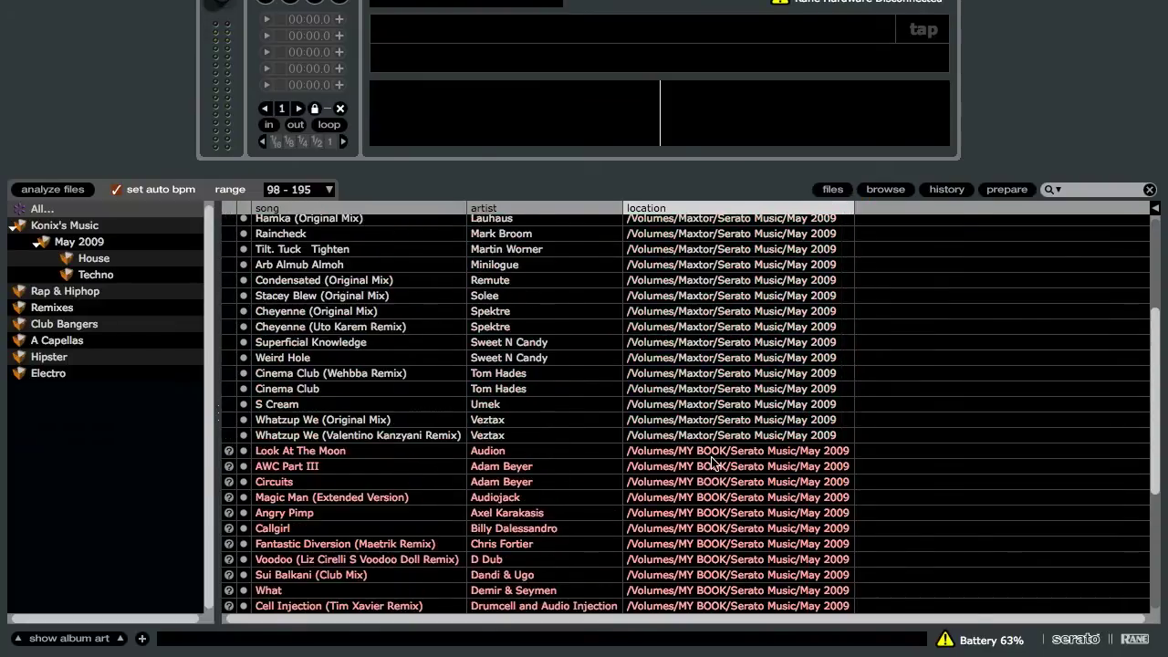
pyautogui.scroll(-5, 676, 513)
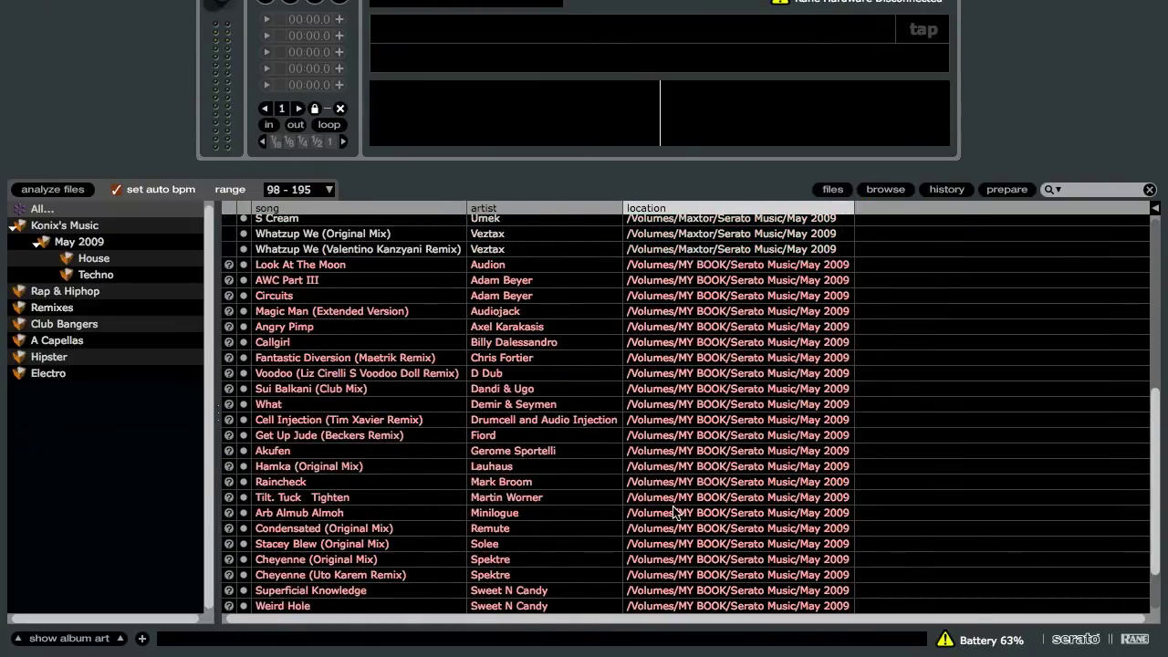
pyautogui.scroll(5, 675, 513)
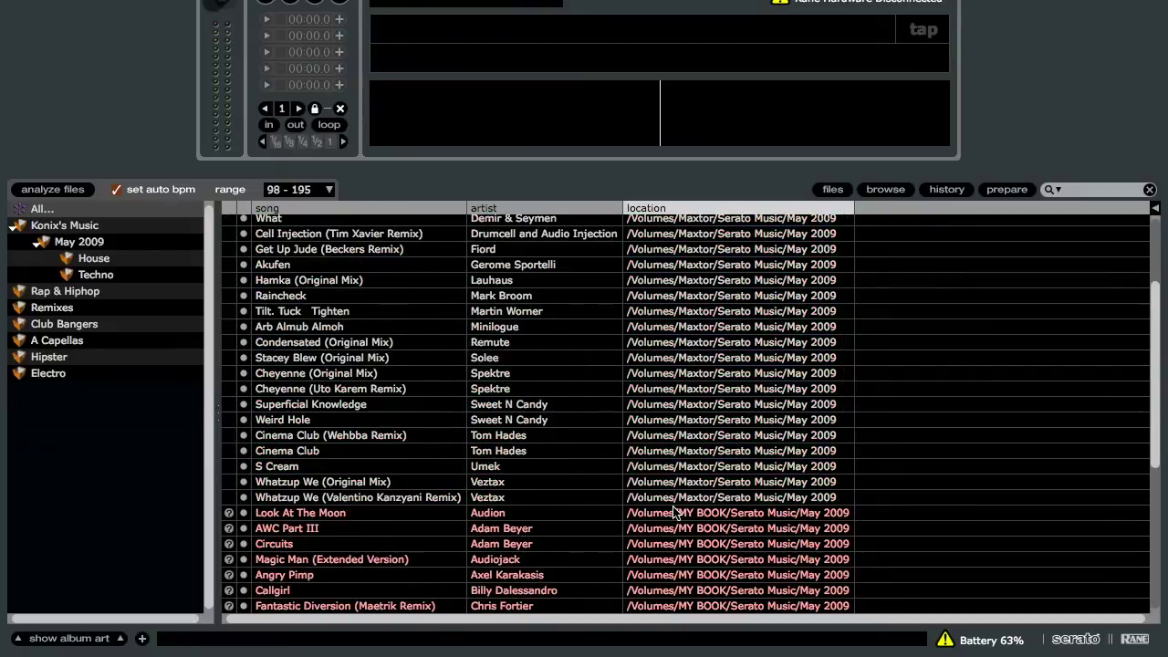
pyautogui.scroll(2, 675, 513)
pyautogui.scroll(-5, 675, 513)
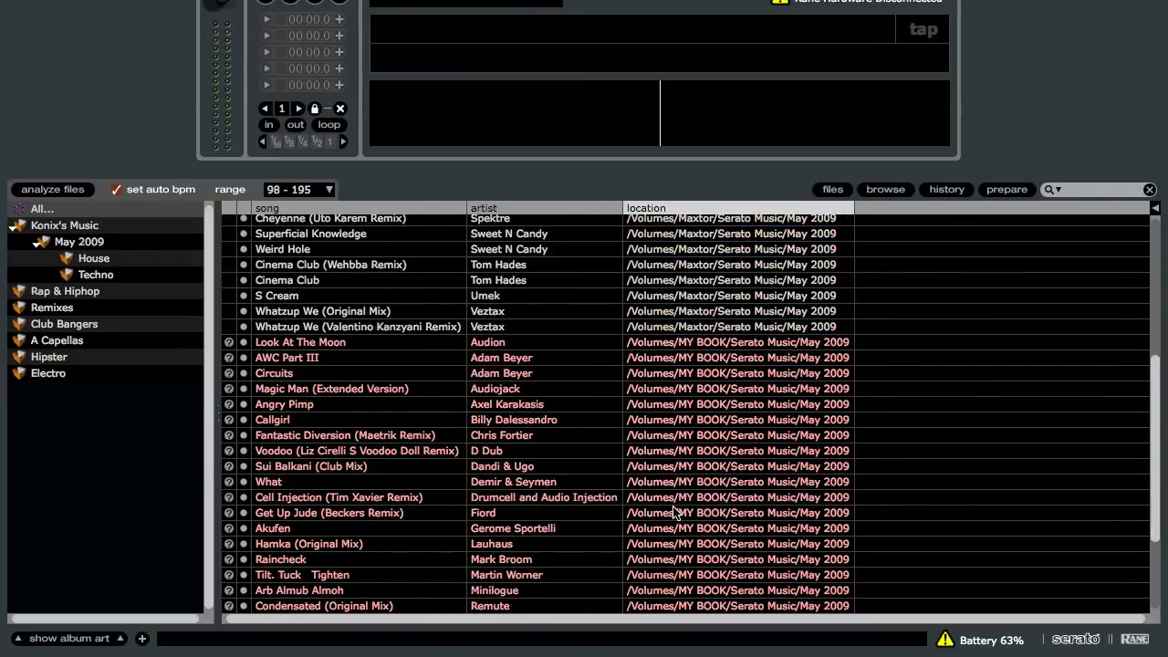
pyautogui.scroll(2, 675, 513)
pyautogui.scroll(-5, 676, 513)
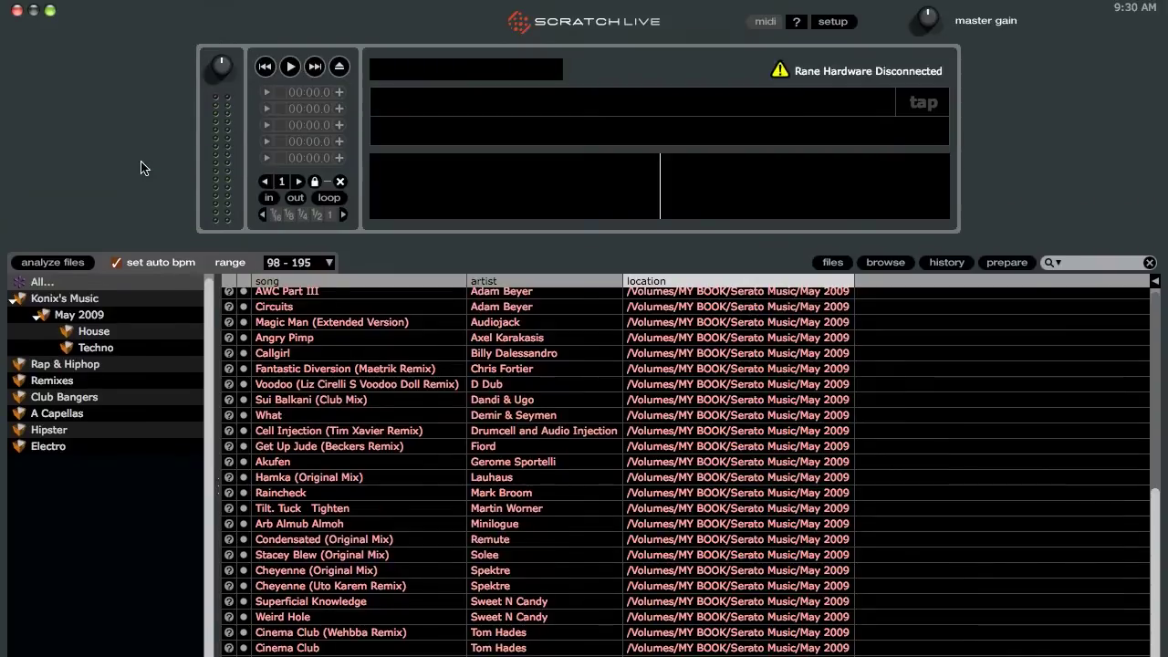
# Step: Quit Scratch Live, confirming the exit and library backup, and return to the Maxtor window
pyautogui.click(16, 10)
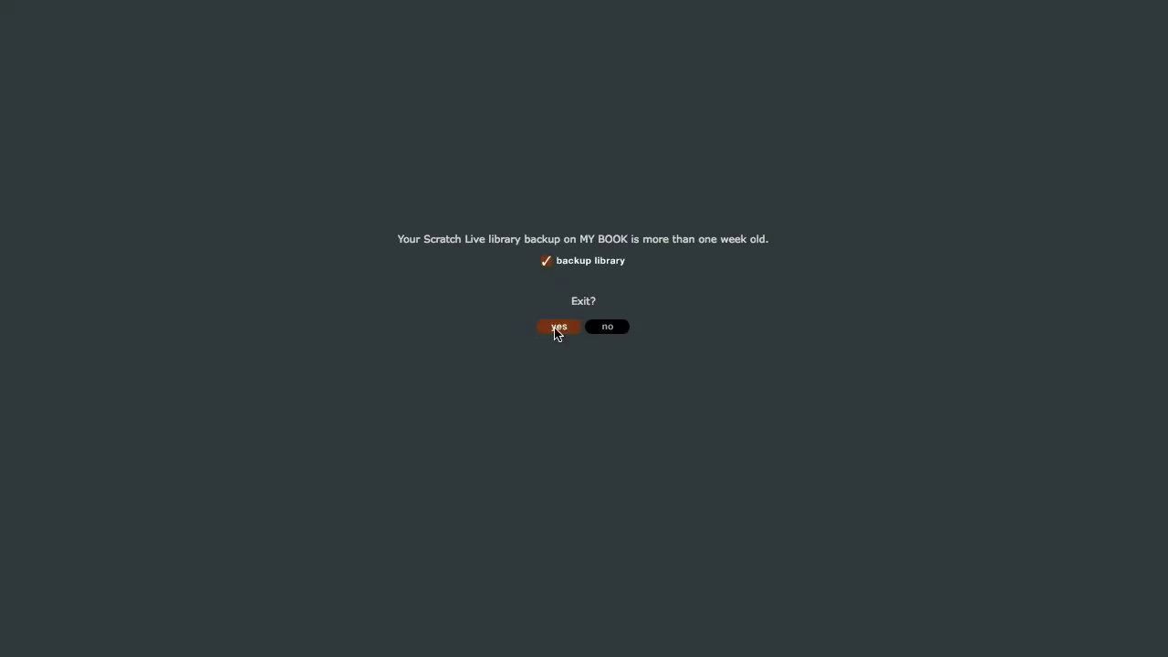
pyautogui.click(557, 328)
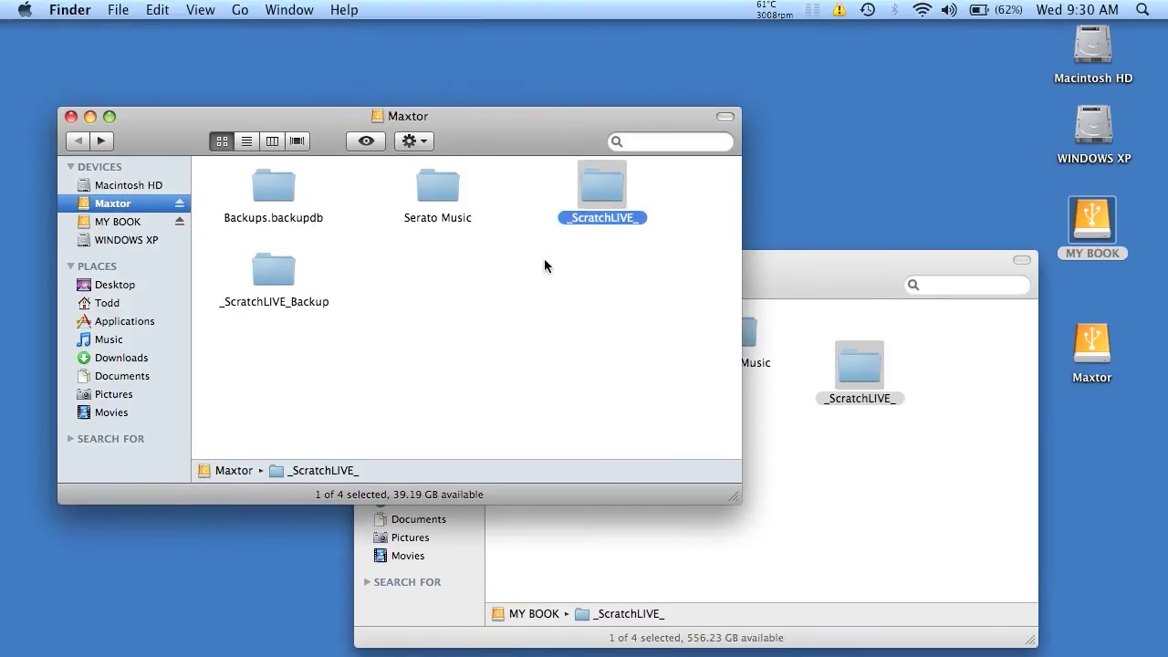
pyautogui.click(816, 270)
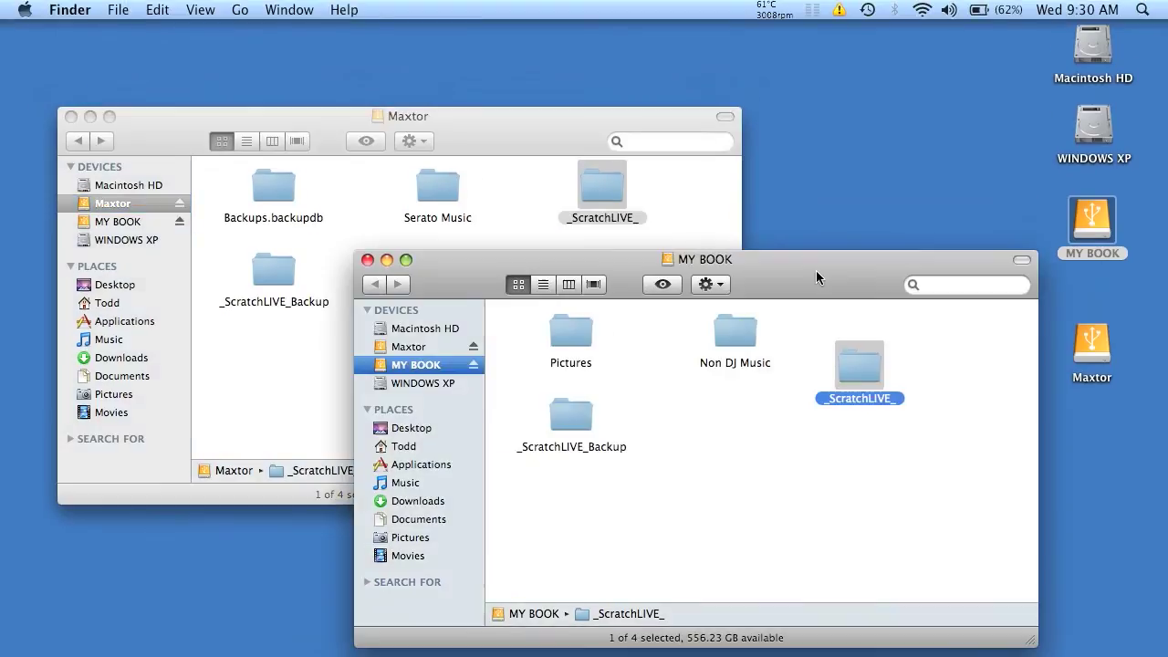
pyautogui.click(464, 120)
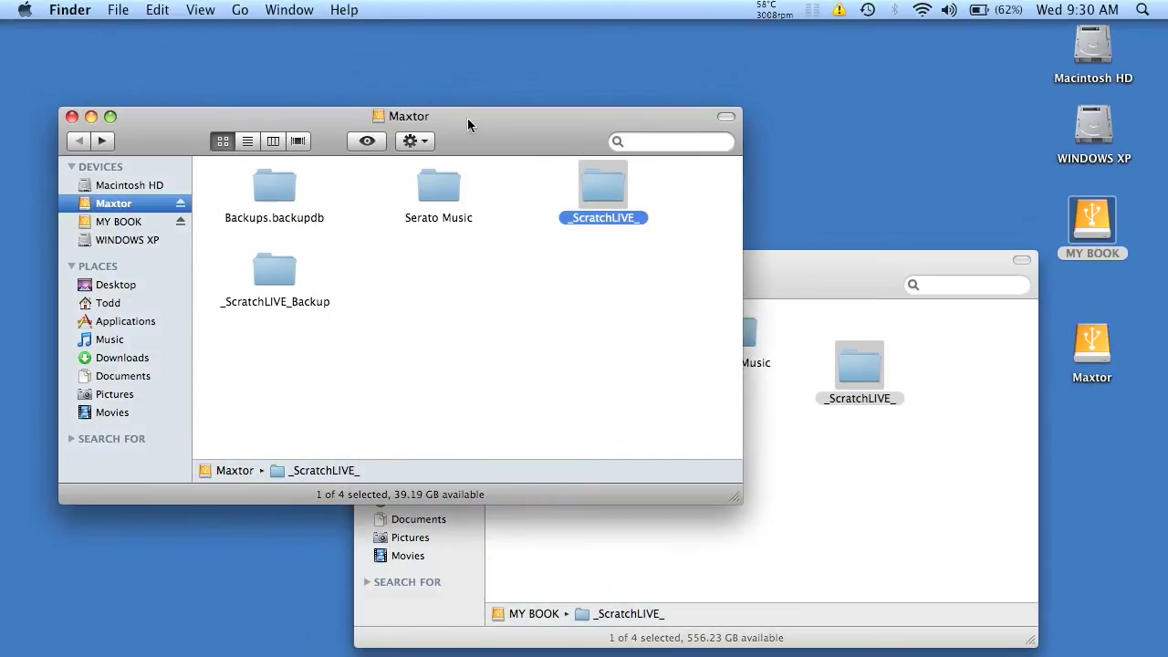
# Step: Inspect Maxtor's Serato Music and May 2009 folders, then go back to the drive's top level
pyautogui.click(431, 187)
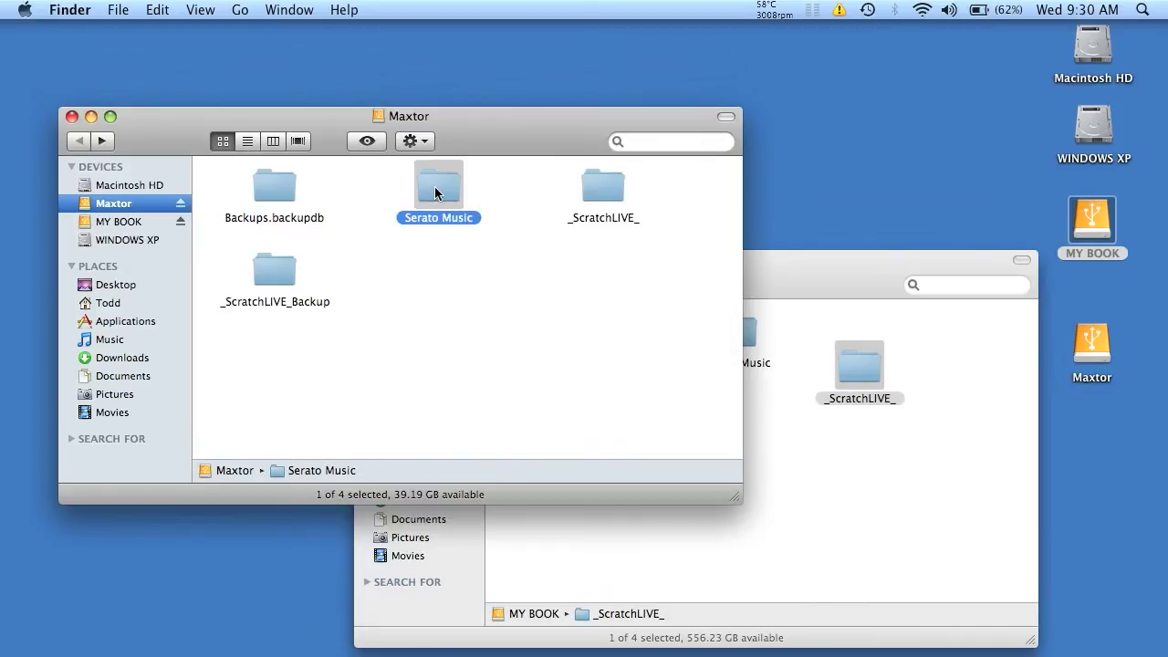
pyautogui.doubleClick(434, 186)
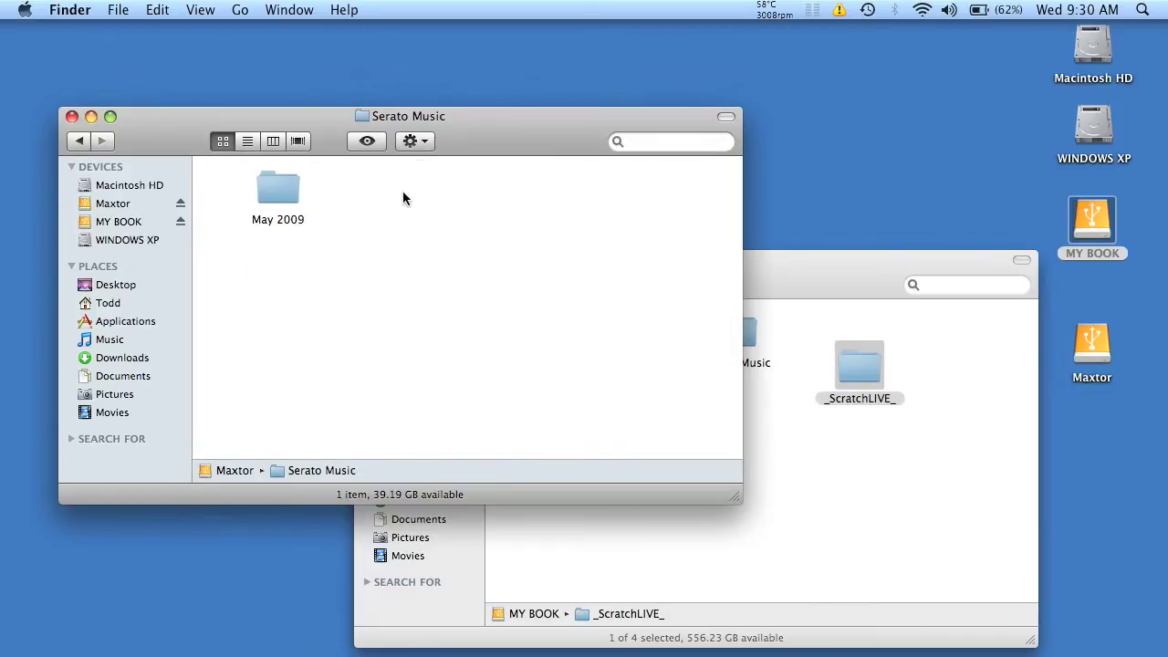
pyautogui.doubleClick(271, 196)
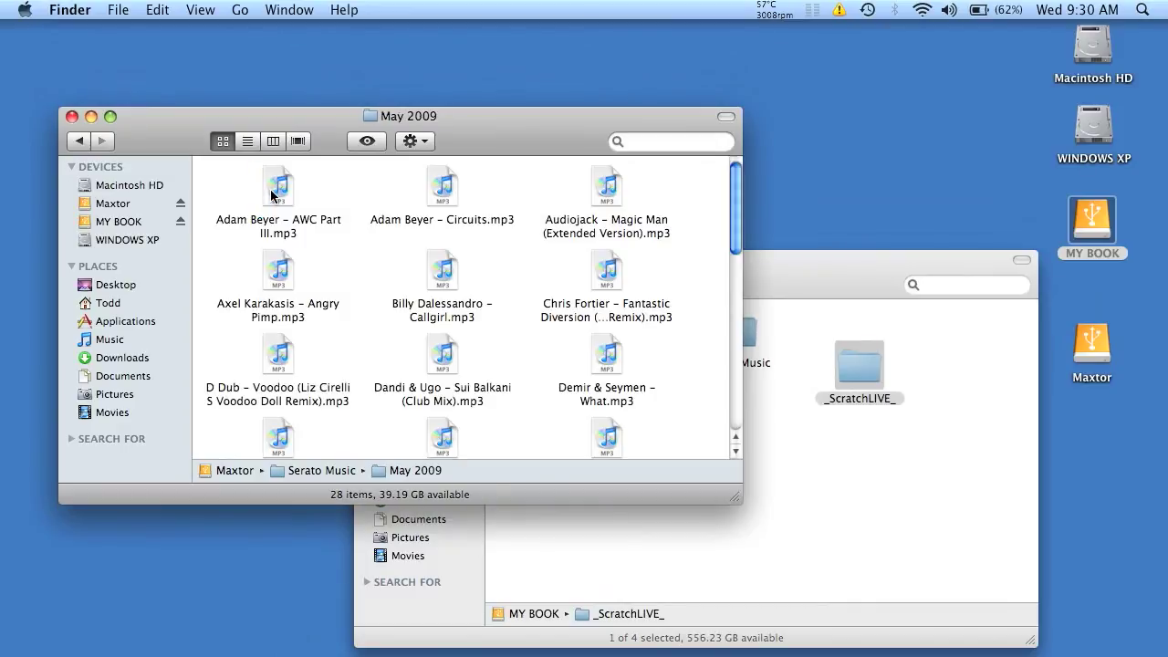
pyautogui.click(81, 142)
pyautogui.click(81, 143)
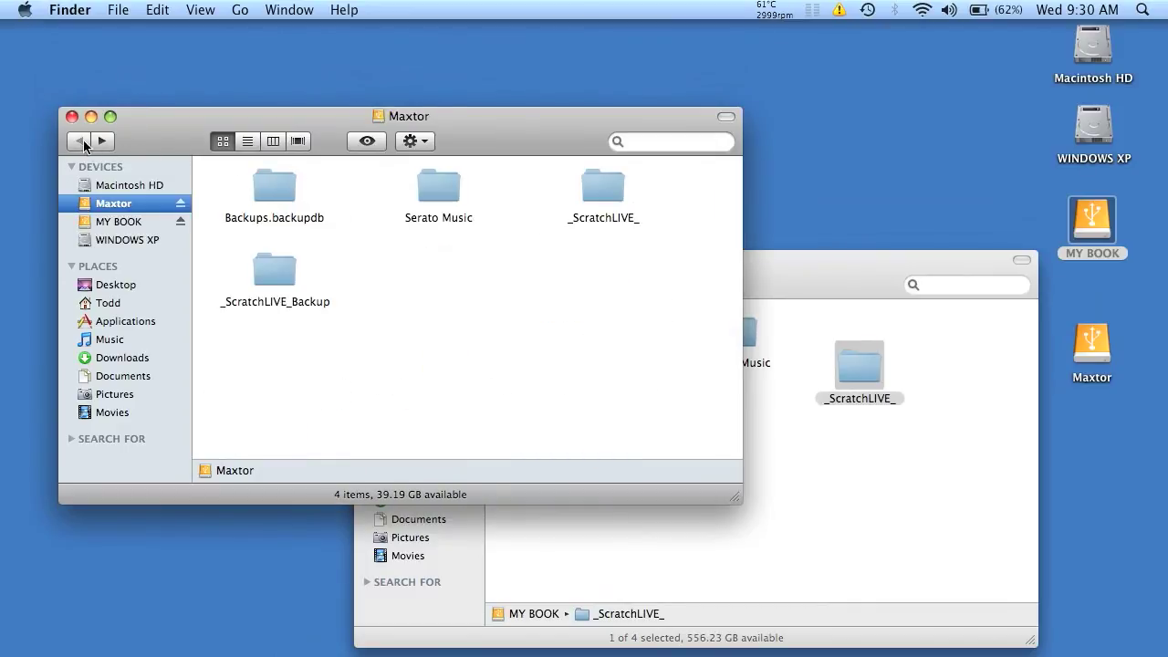
# Step: Rearrange the Maxtor and MY BOOK windows and select the Serato Music folder
pyautogui.click(817, 265)
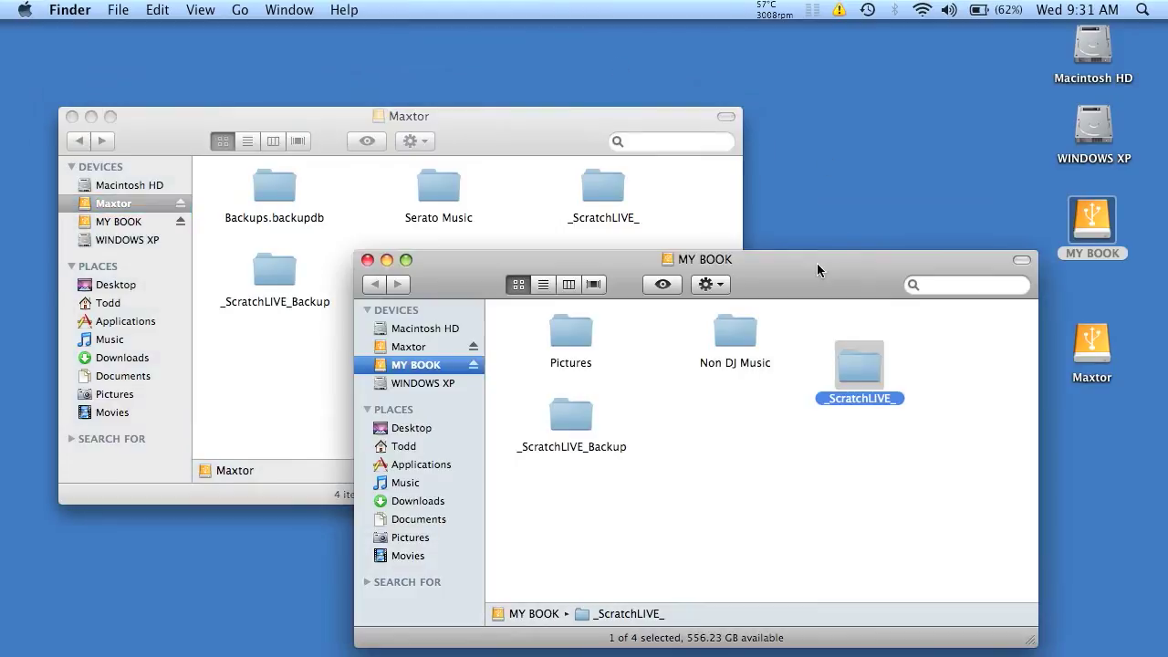
pyautogui.click(489, 129)
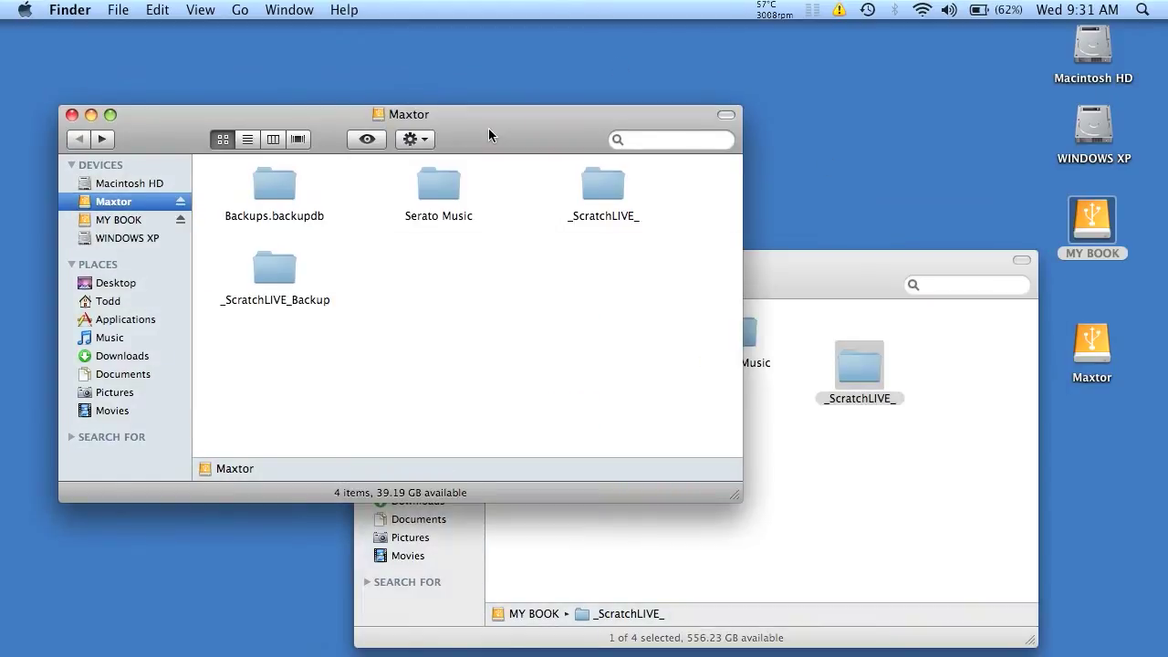
pyautogui.moveTo(489, 127); pyautogui.dragTo(453, 71)
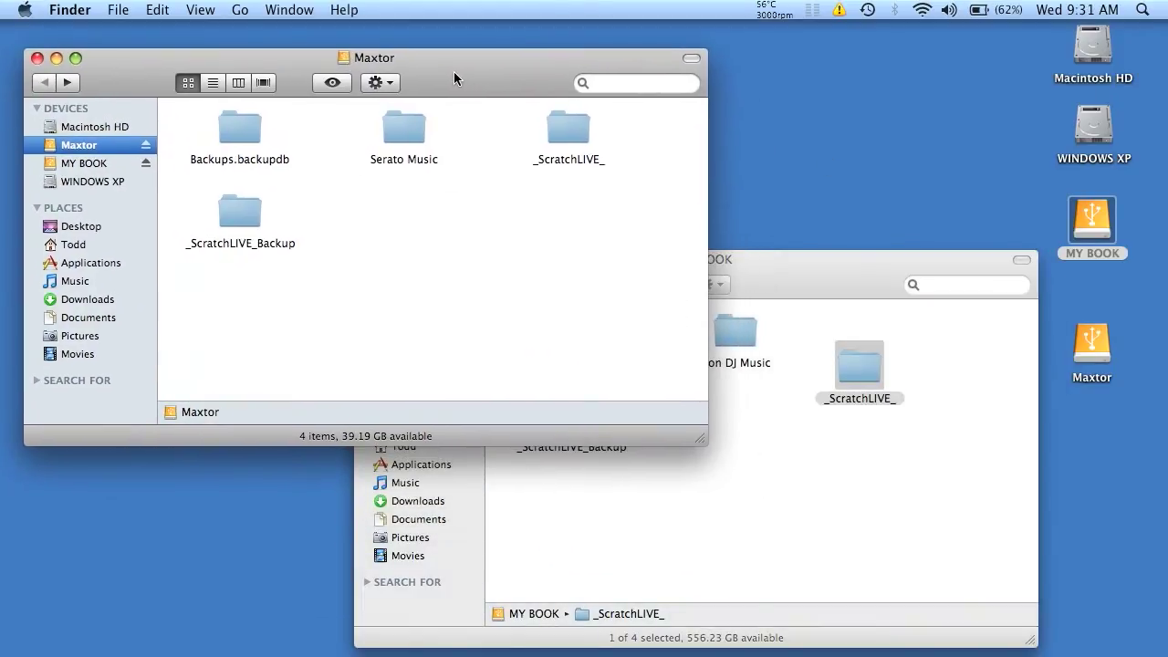
pyautogui.click(405, 138)
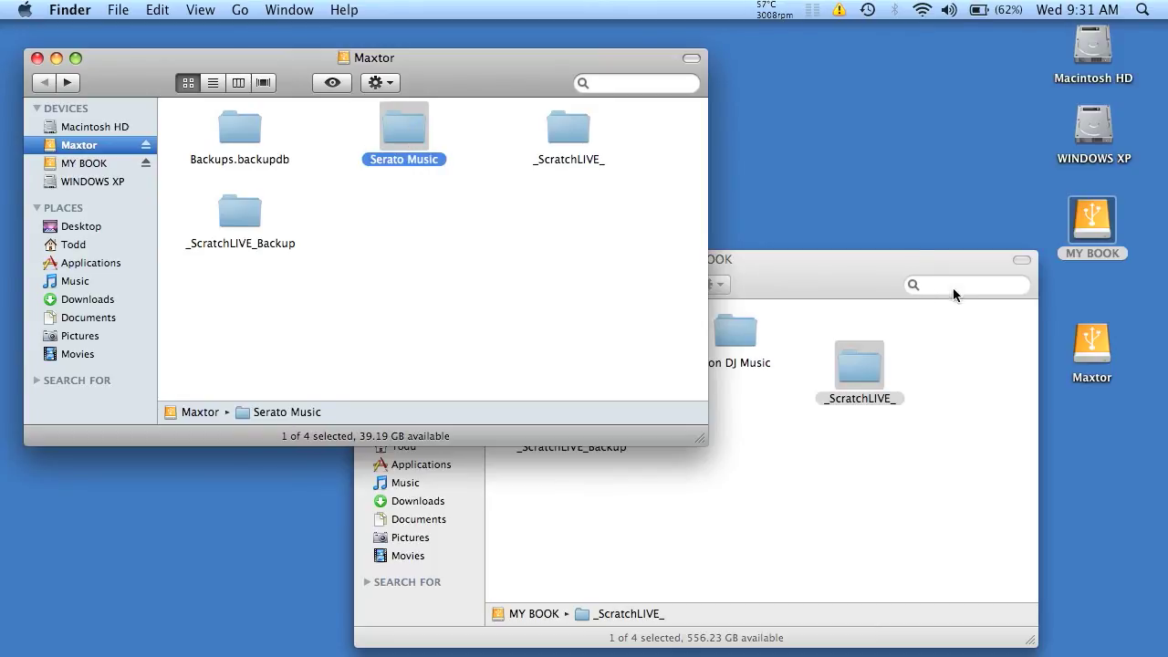
pyautogui.click(866, 286)
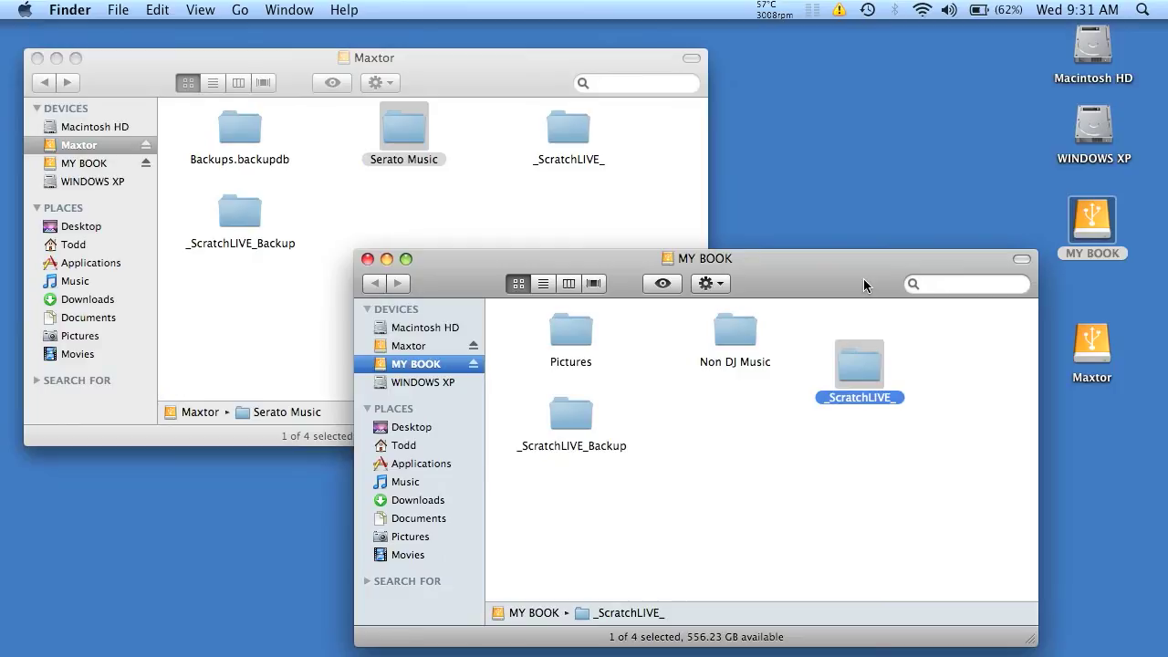
pyautogui.click(388, 130)
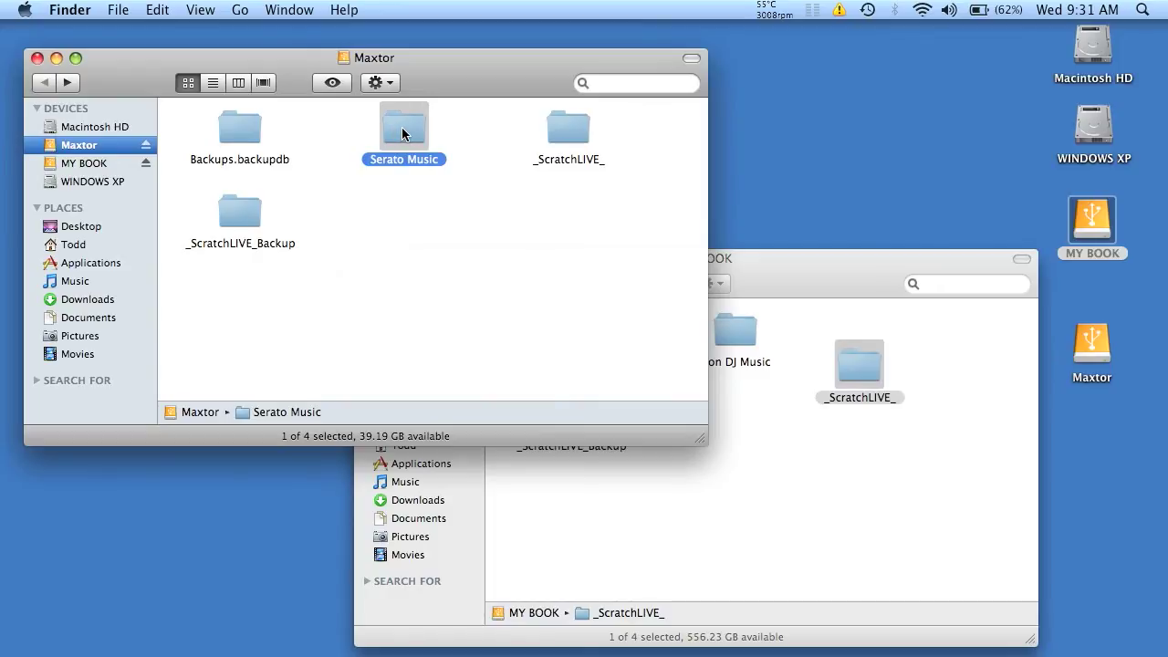
# Step: Copy Serato Music from the Maxtor window and paste it into MY BOOK's top level
pyautogui.rightClick(402, 134)
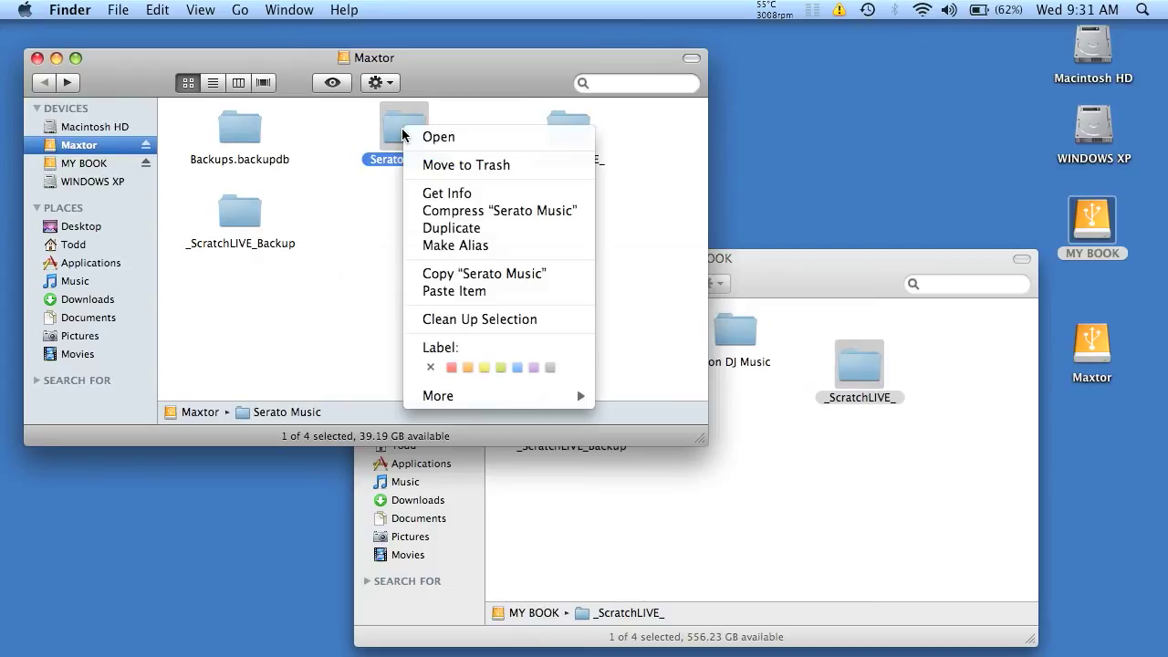
pyautogui.click(463, 275)
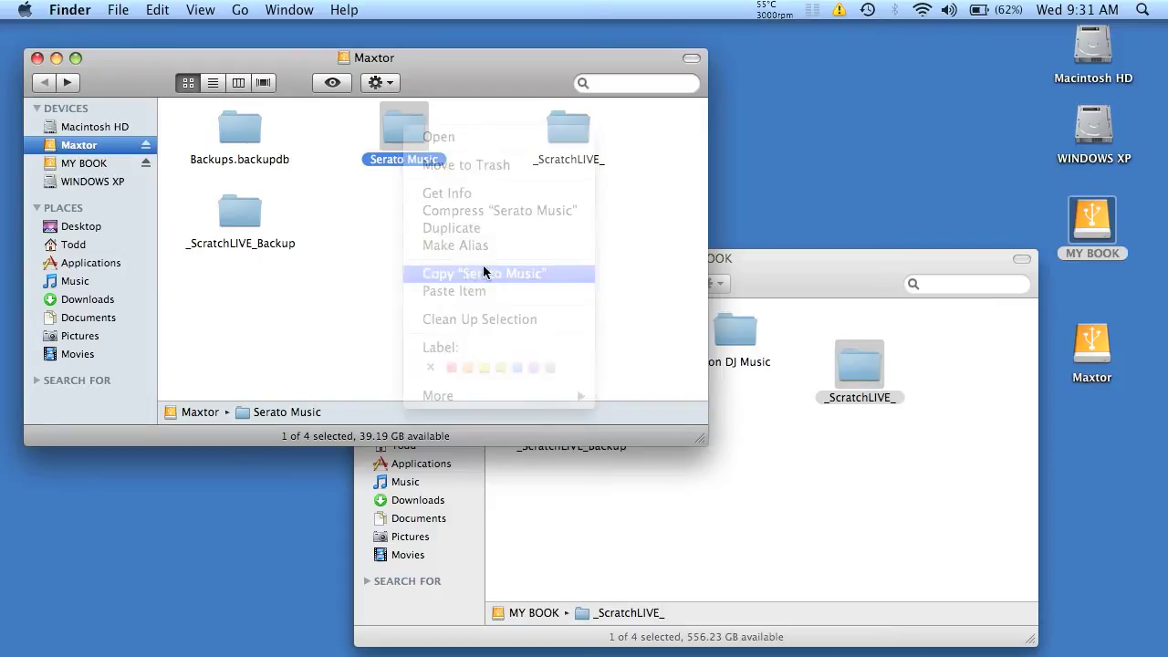
pyautogui.moveTo(774, 264); pyautogui.dragTo(675, 157)
pyautogui.rightClick(652, 332)
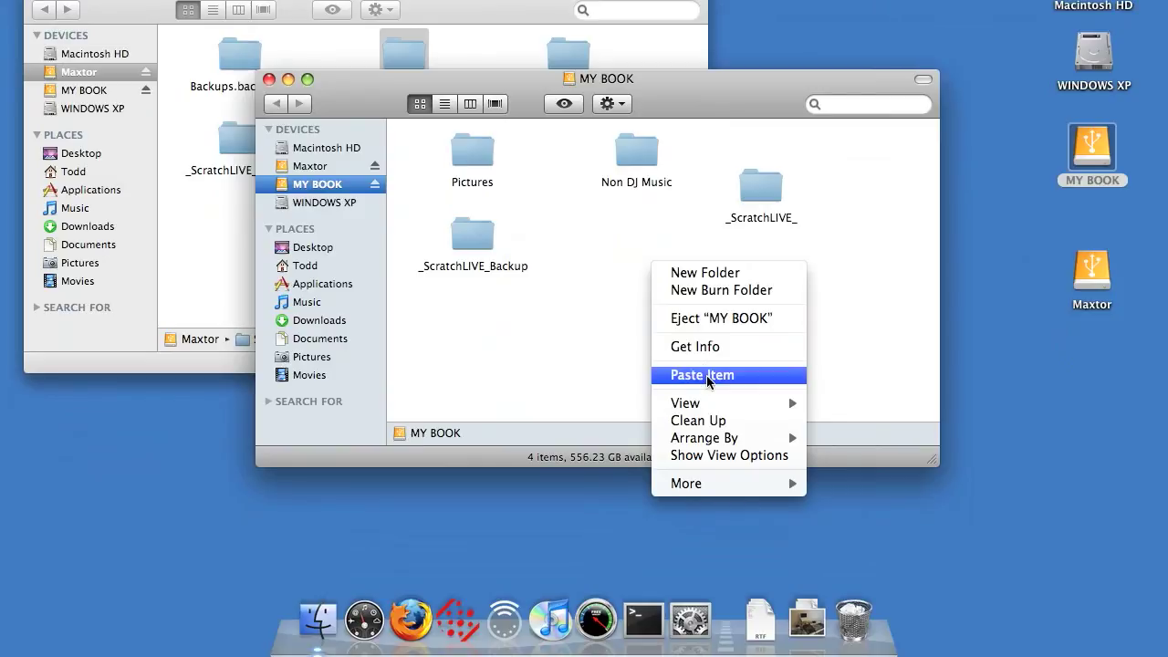
pyautogui.click(709, 378)
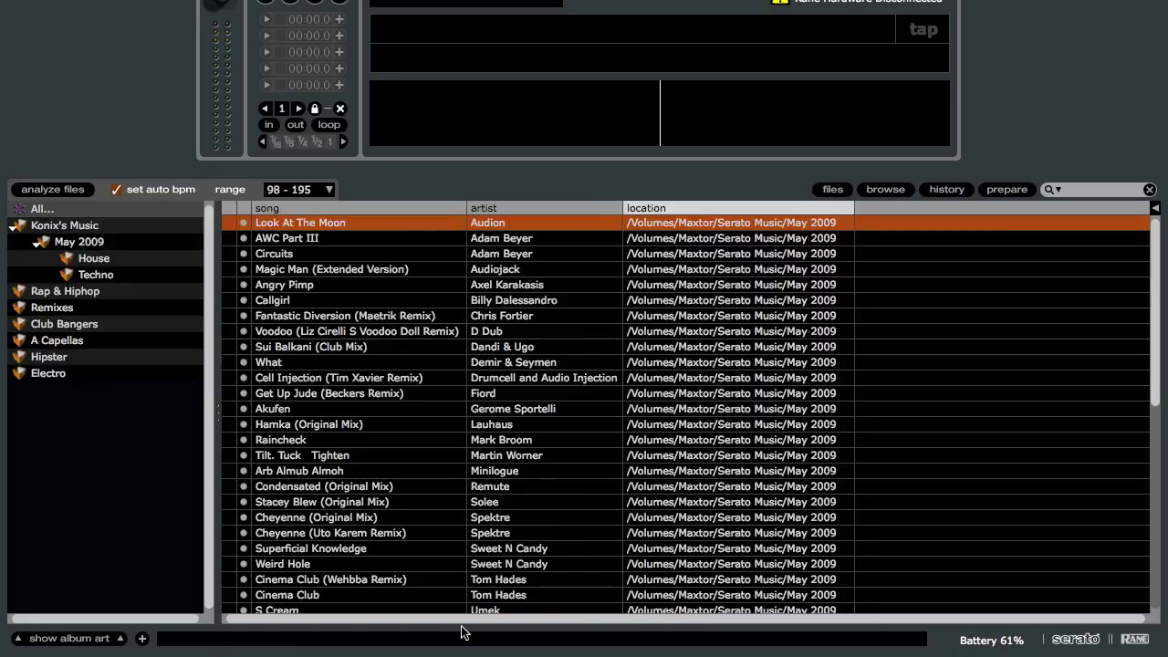
# Step: Rescan ID3 tags so the /Volumes/MY BOOK/Serato Music tracks show as found
pyautogui.scroll(-6, 673, 340)
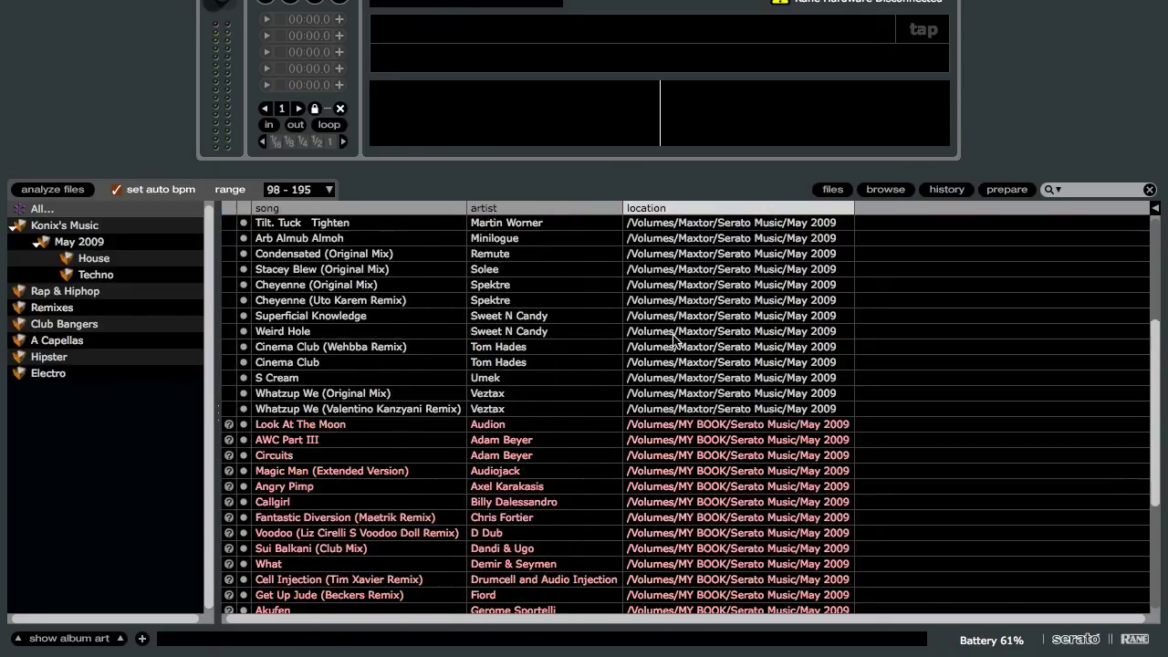
pyautogui.scroll(4, 682, 336)
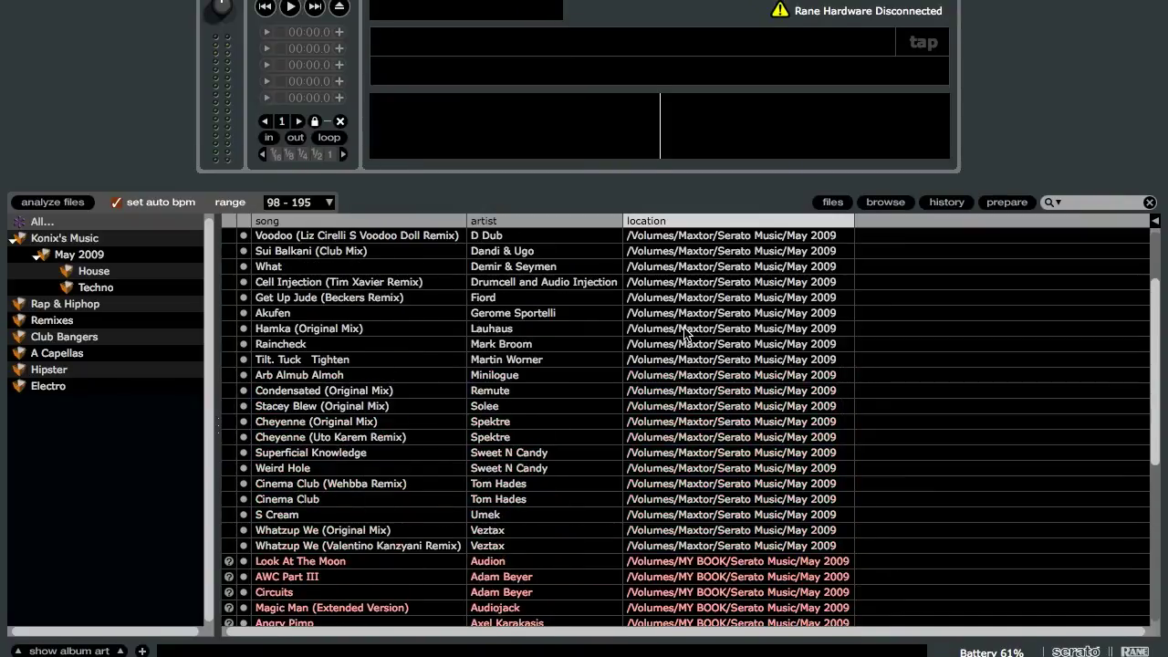
pyautogui.scroll(-5, 694, 335)
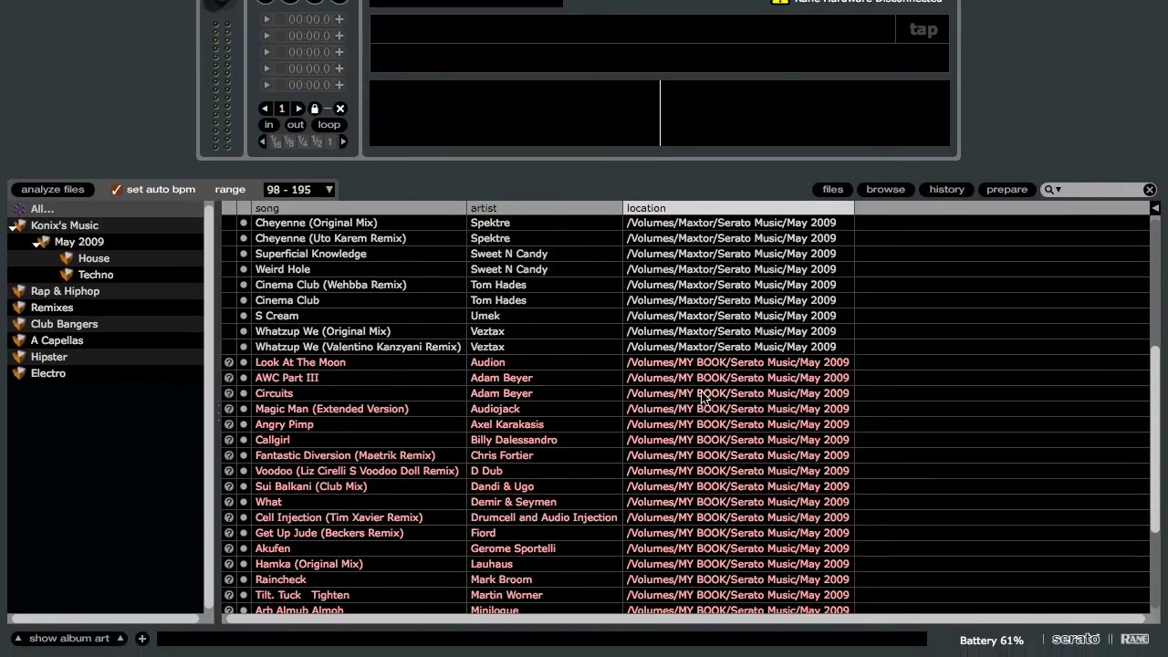
pyautogui.scroll(-2, 702, 403)
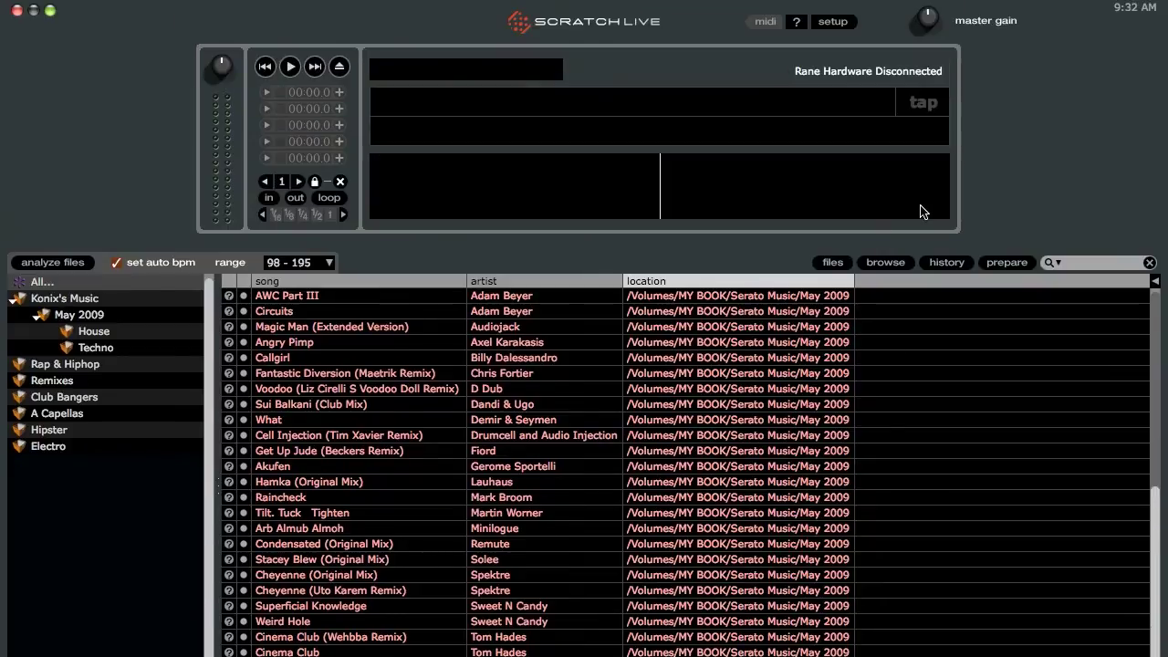
pyautogui.click(830, 263)
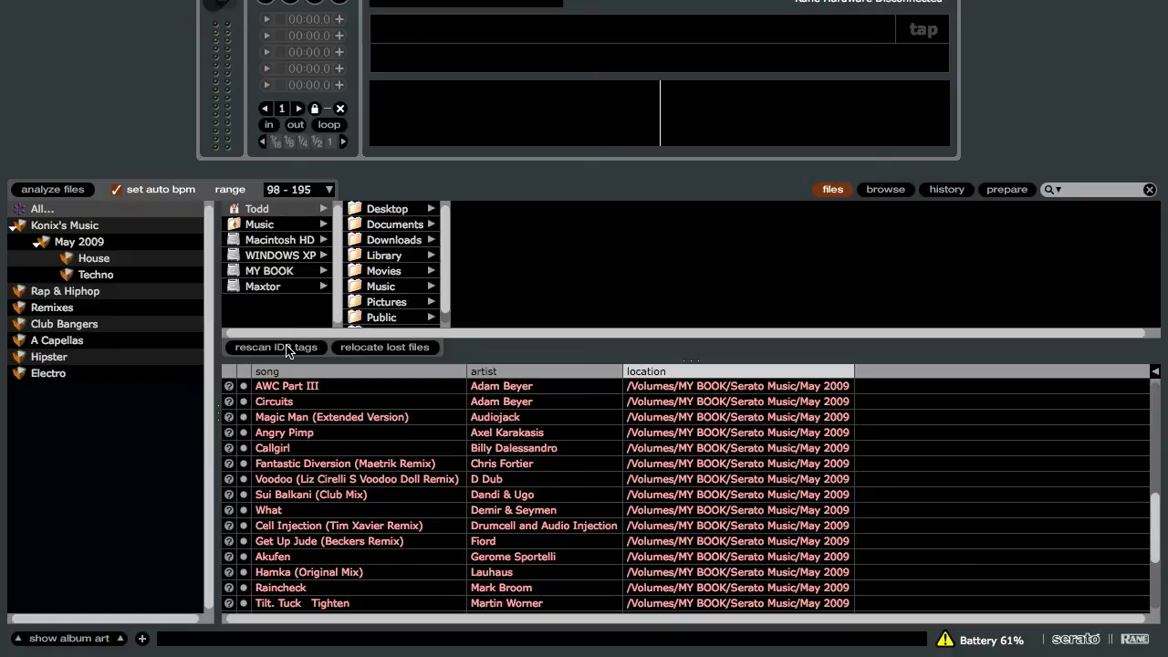
pyautogui.click(289, 349)
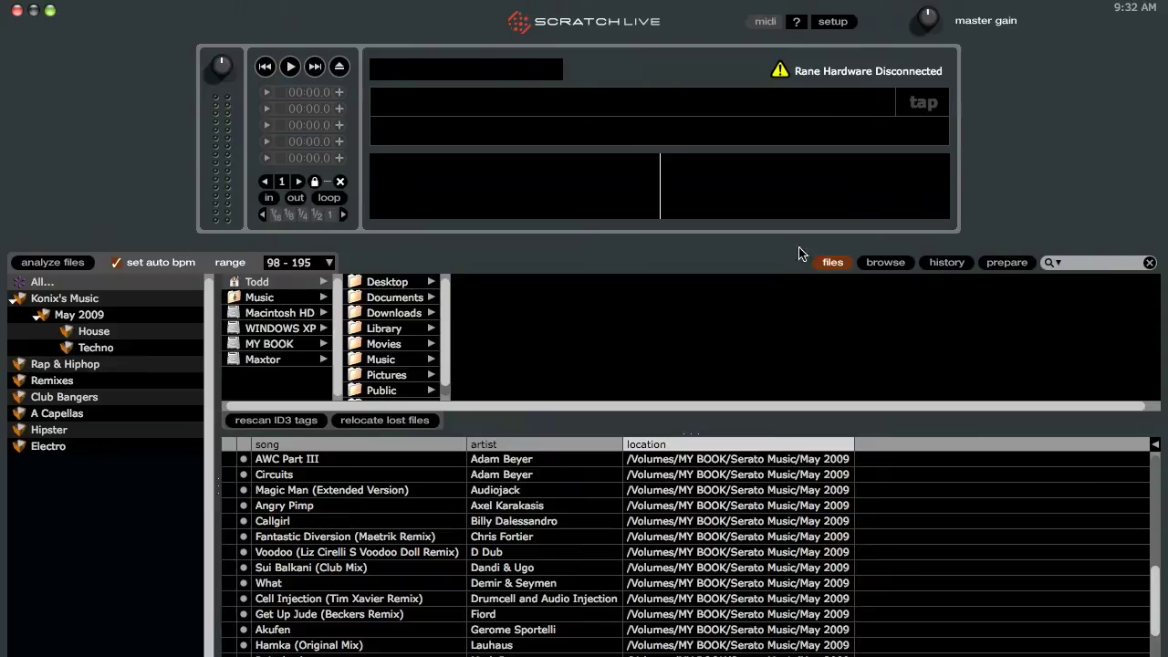
pyautogui.click(825, 261)
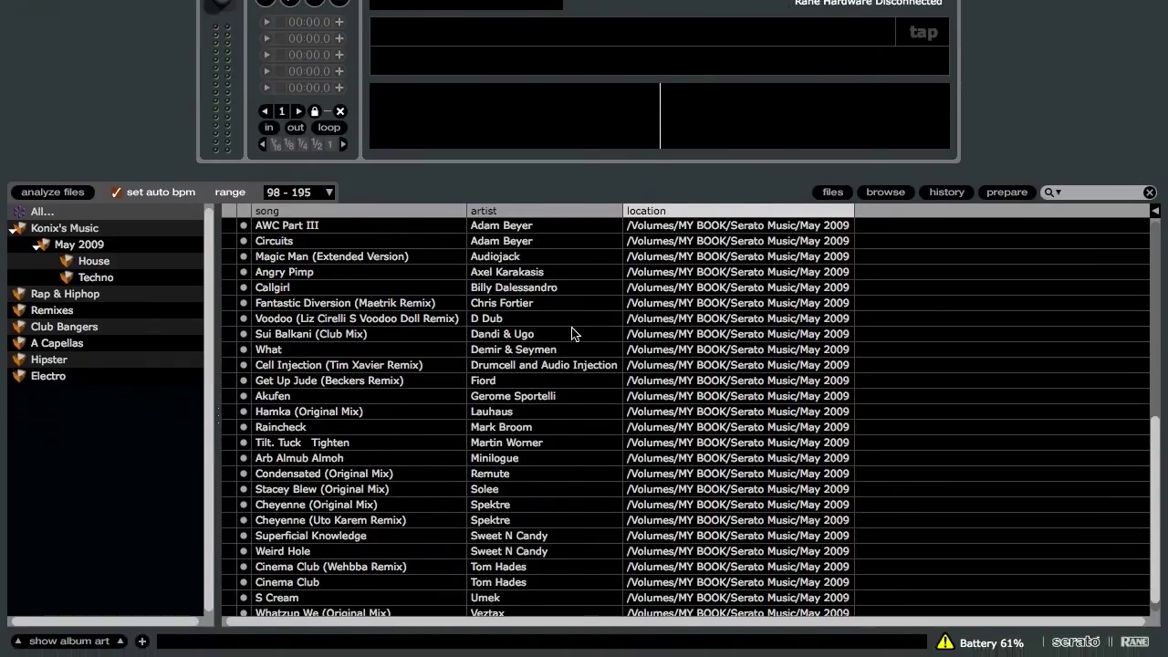
pyautogui.scroll(-1, 689, 335)
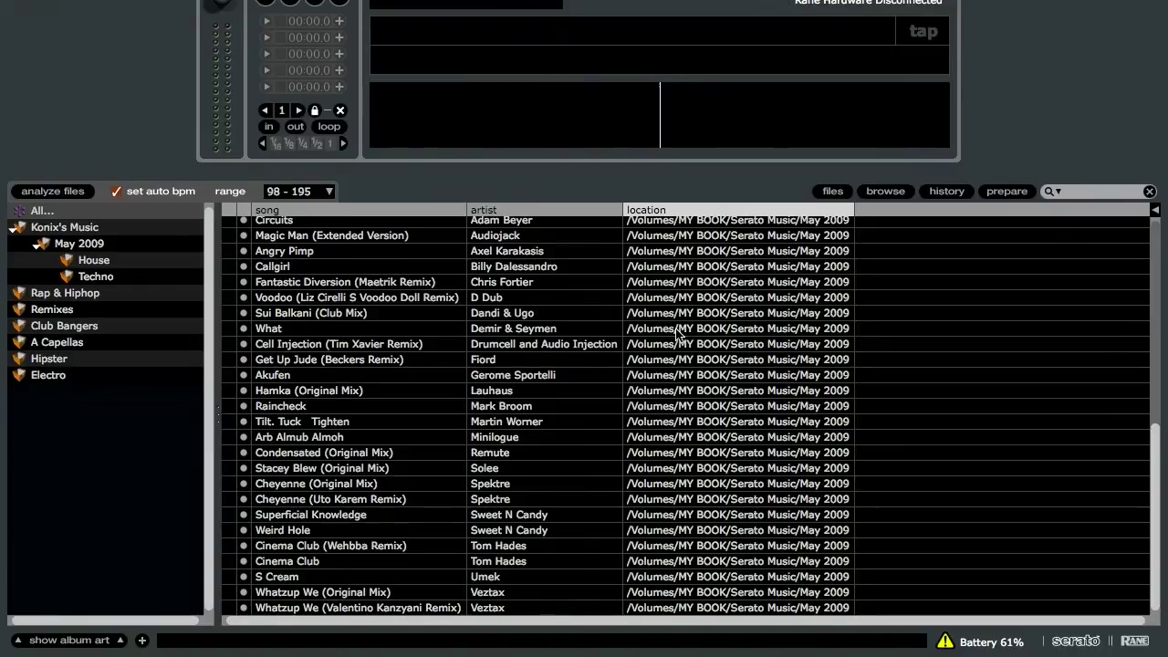
# Step: Load Fantastic Diversion (Maetrik Remix), Sui Balkani and Cell Injection onto the deck
pyautogui.click(382, 340)
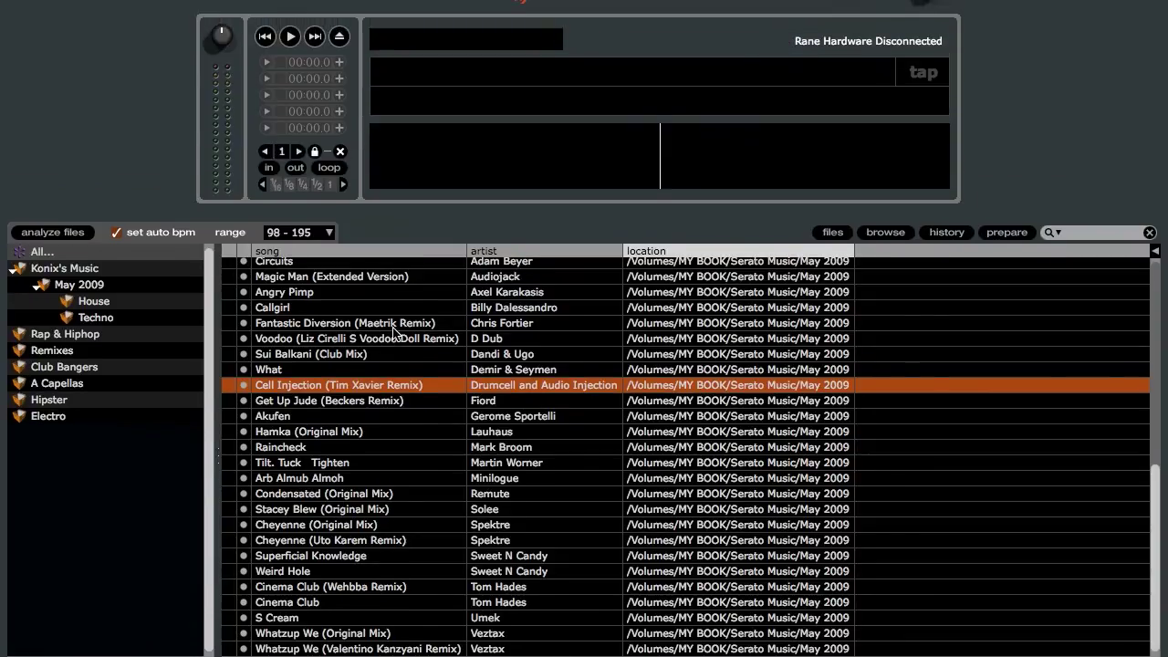
pyautogui.click(392, 283)
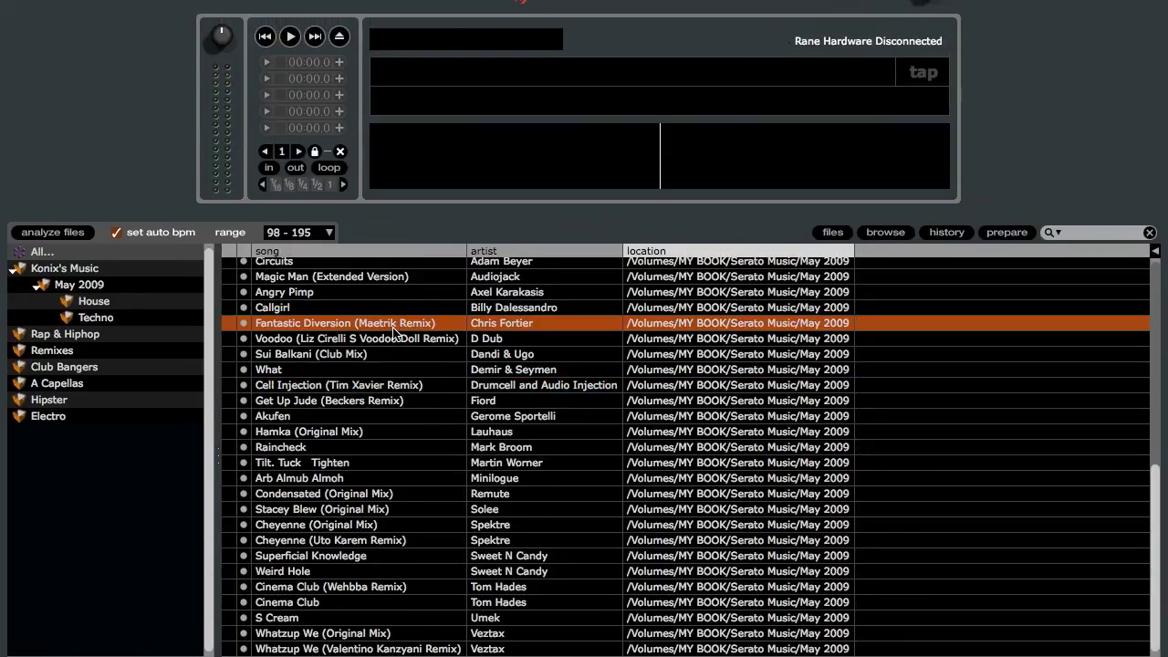
pyautogui.hotkey('shift', 'Left')
pyautogui.press('Down')
pyautogui.press('Down')
pyautogui.hotkey('shift', 'Left')
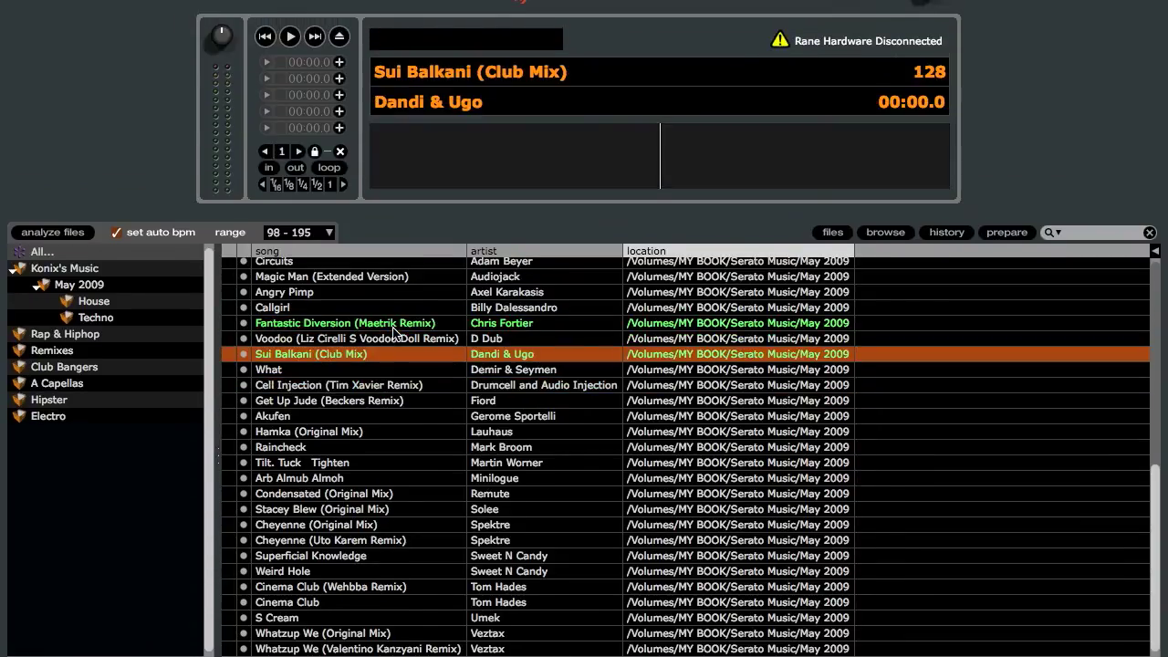
pyautogui.press('Down')
pyautogui.press('Down')
pyautogui.hotkey('shift', 'Left')
# Step: Load Hamka, Tilt. Tuck Tighten, Stacey Blew and Cheyenne (Uto Karem Remix) onto the deck
pyautogui.press('Down')
pyautogui.press('Down')
pyautogui.press('Down')
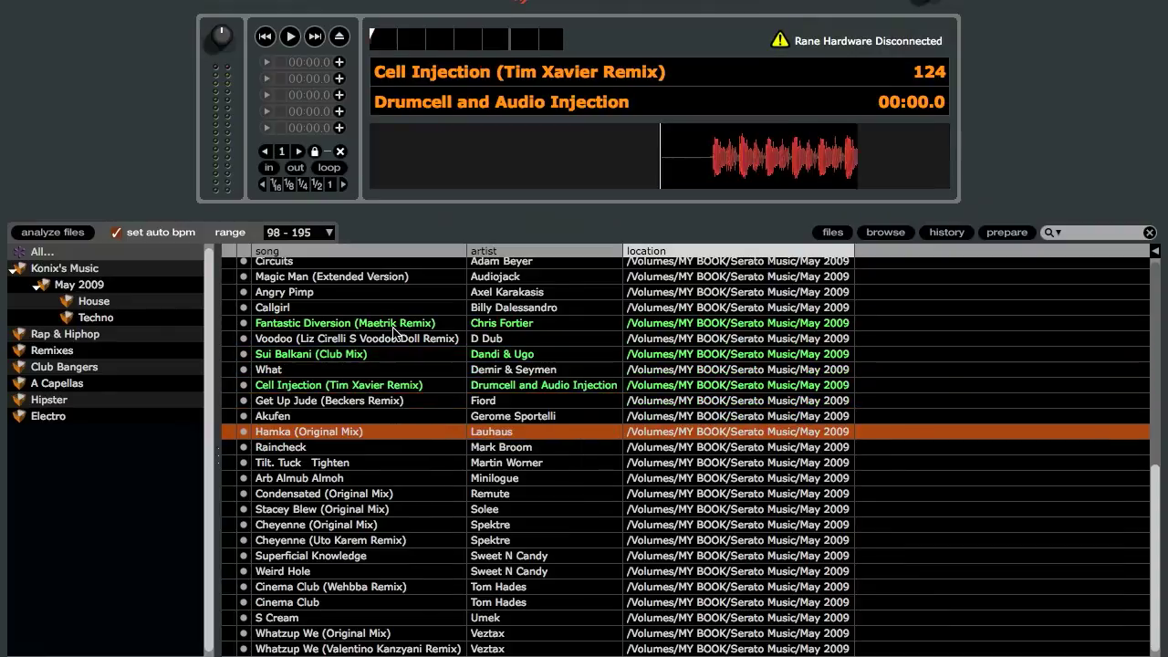
pyautogui.hotkey('shift', 'Left')
pyautogui.press('Down')
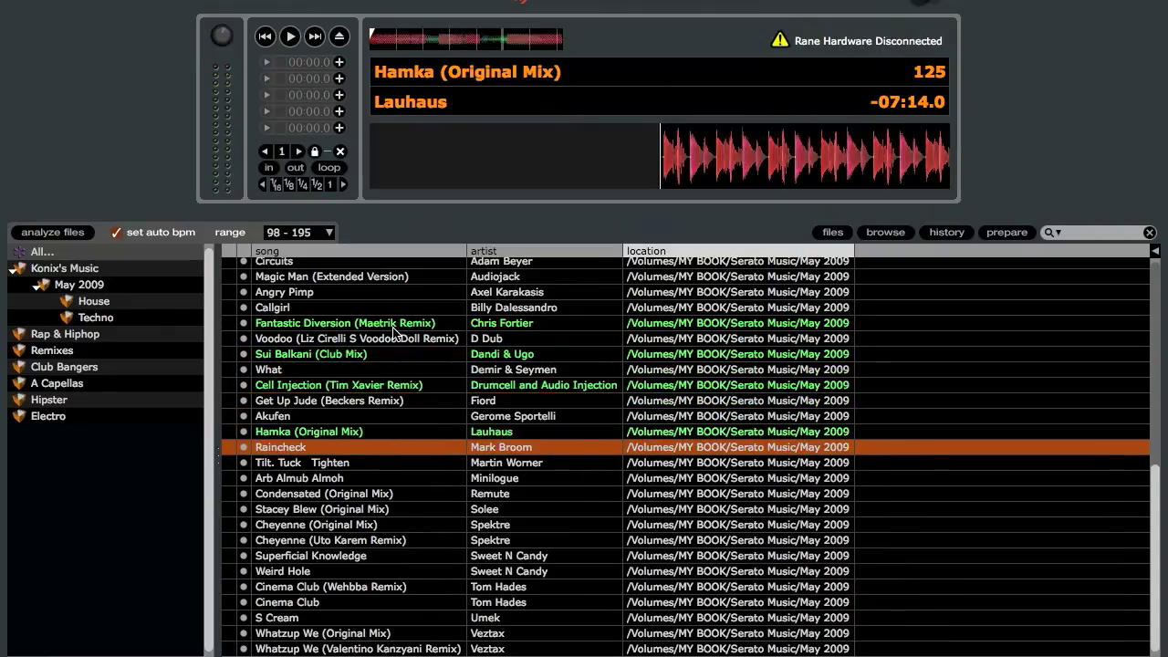
pyautogui.press('Down')
pyautogui.hotkey('shift', 'Left')
pyautogui.press('Down')
pyautogui.press('Down')
pyautogui.press('Down')
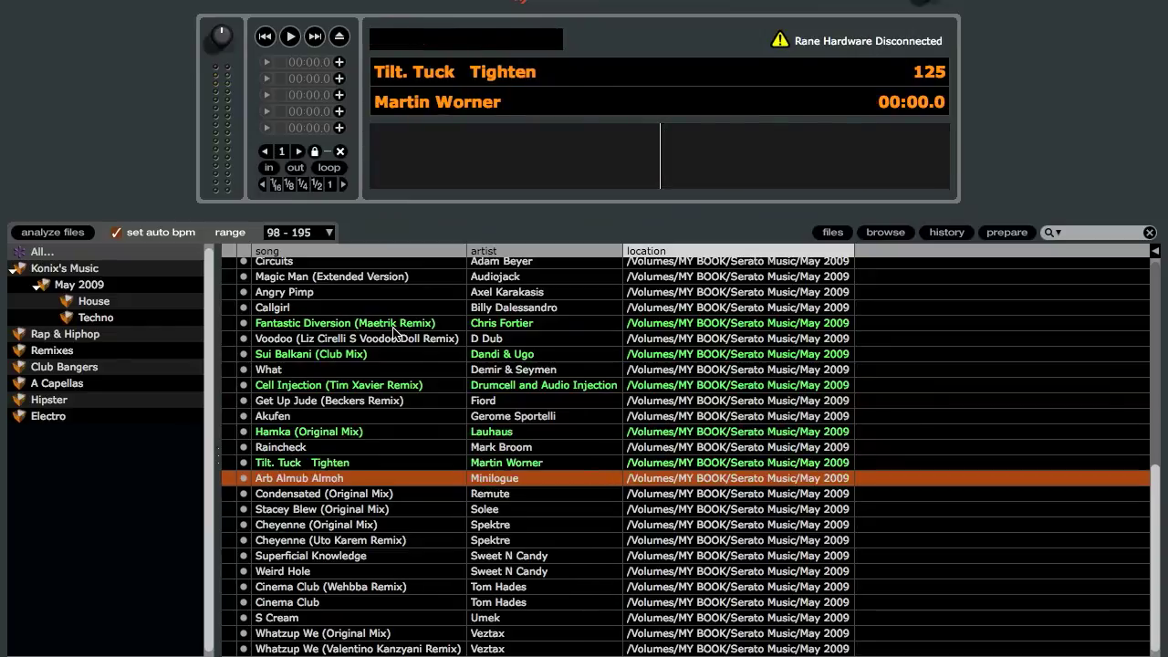
pyautogui.hotkey('shift', 'Left')
pyautogui.press('Down')
pyautogui.press('Down')
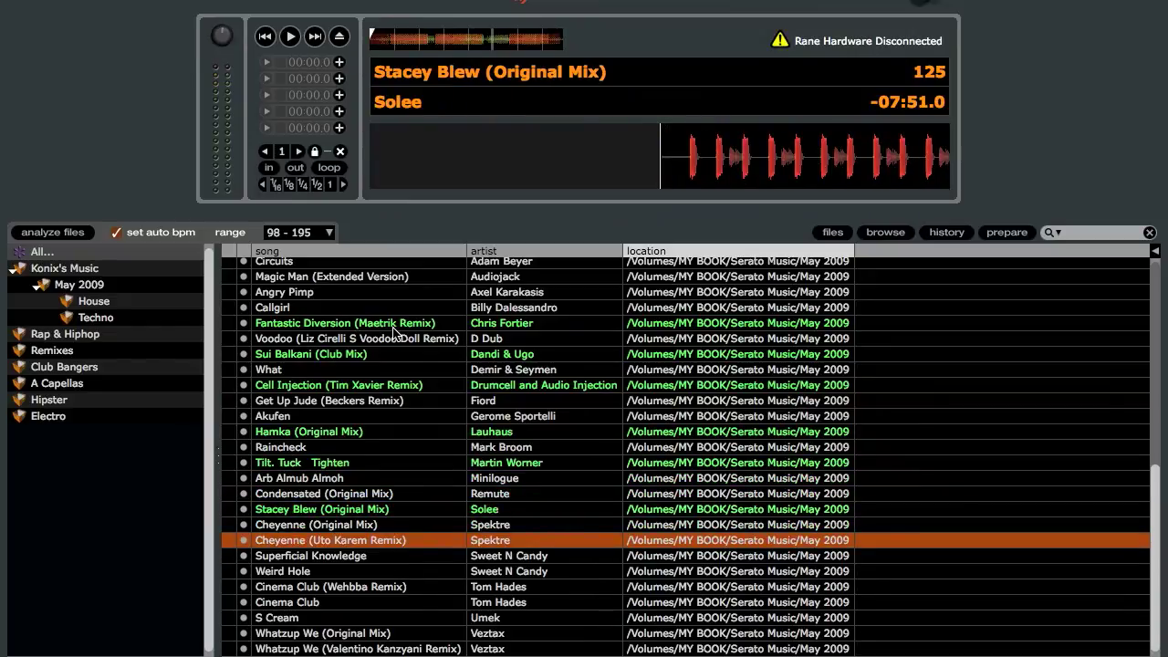
pyautogui.hotkey('shift', 'Left')
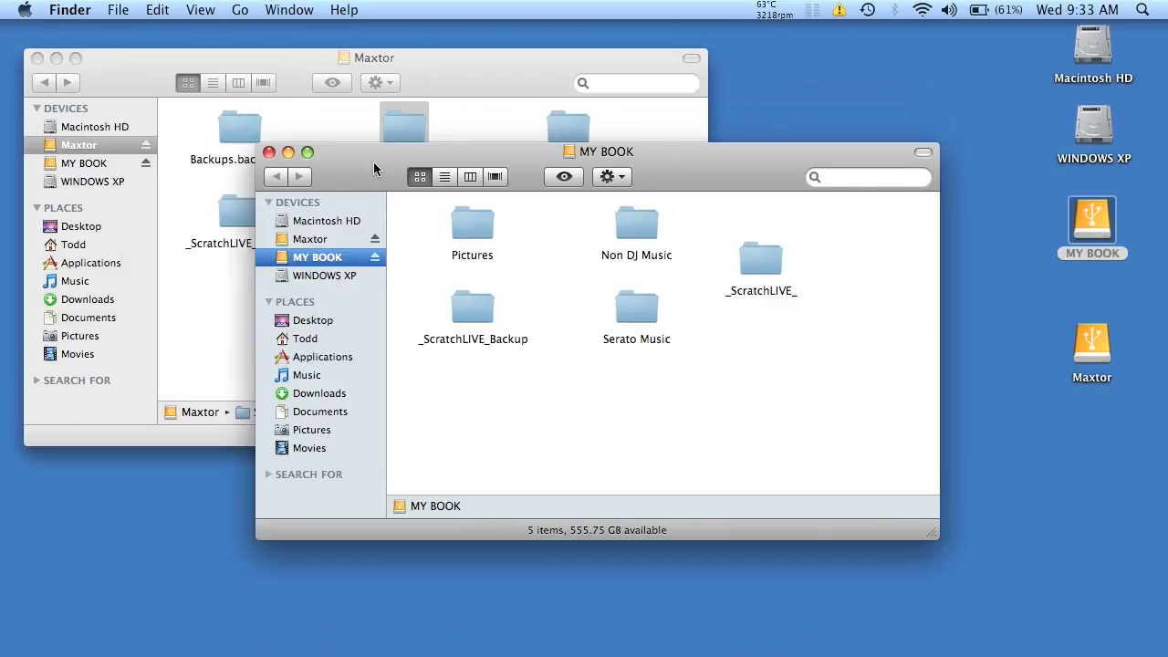
# Step: Eject the Maxtor drive from the Finder sidebar, shifting the MY BOOK window aside
pyautogui.moveTo(373, 107); pyautogui.dragTo(438, 117)
pyautogui.click(291, 73)
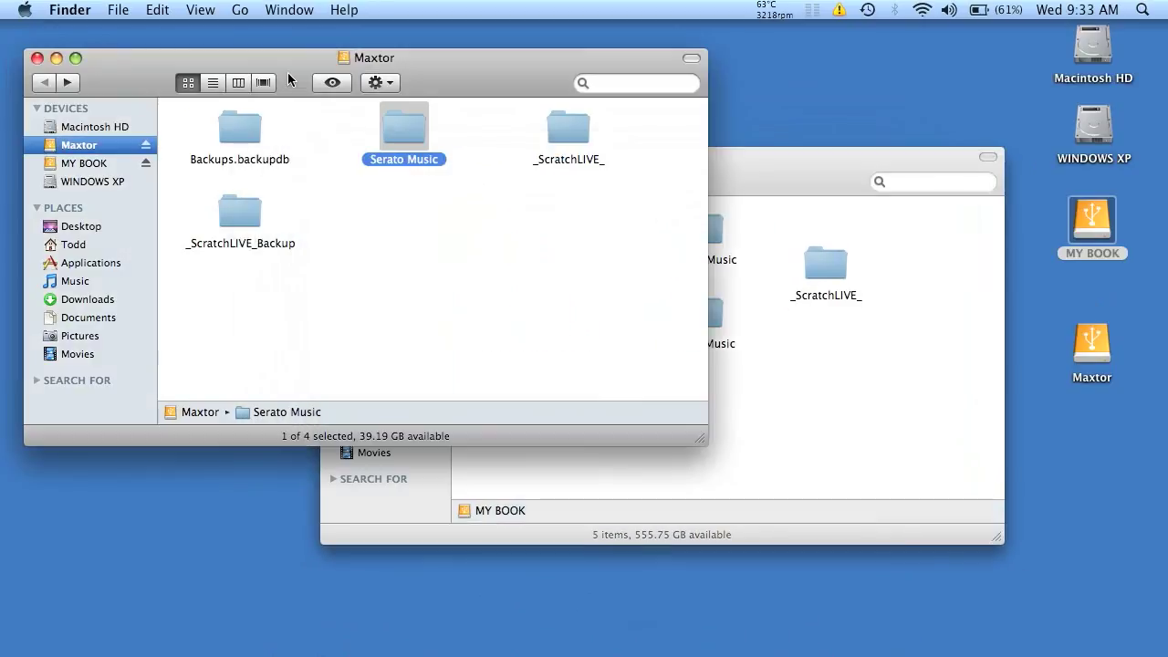
pyautogui.click(146, 148)
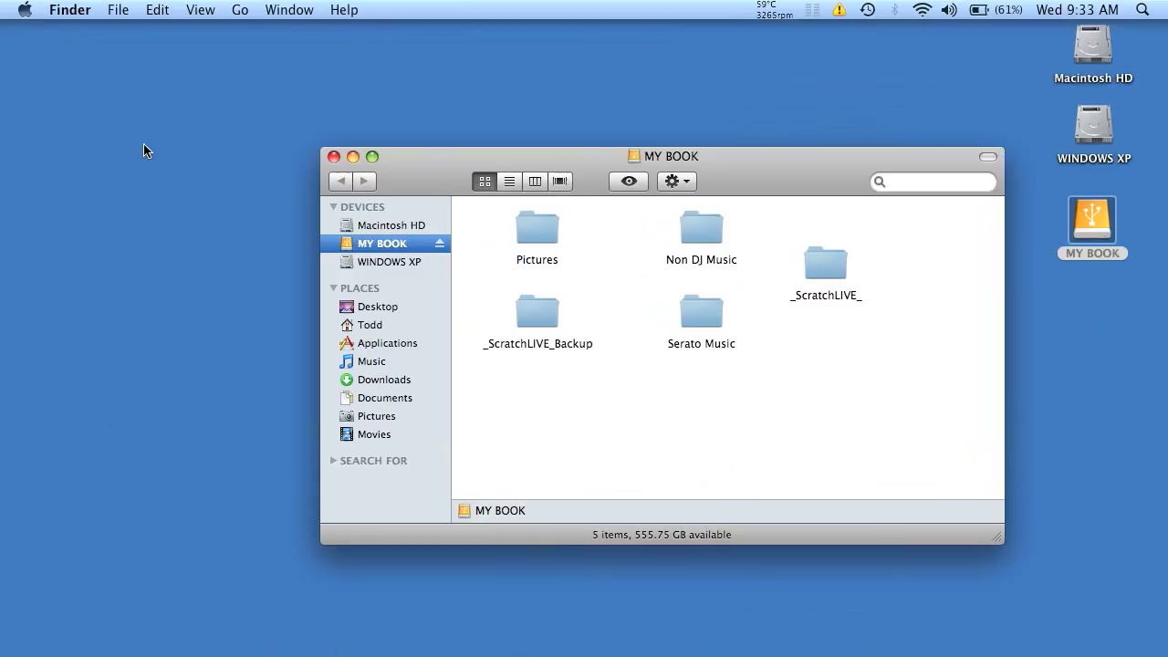
pyautogui.moveTo(421, 164); pyautogui.dragTo(219, 95)
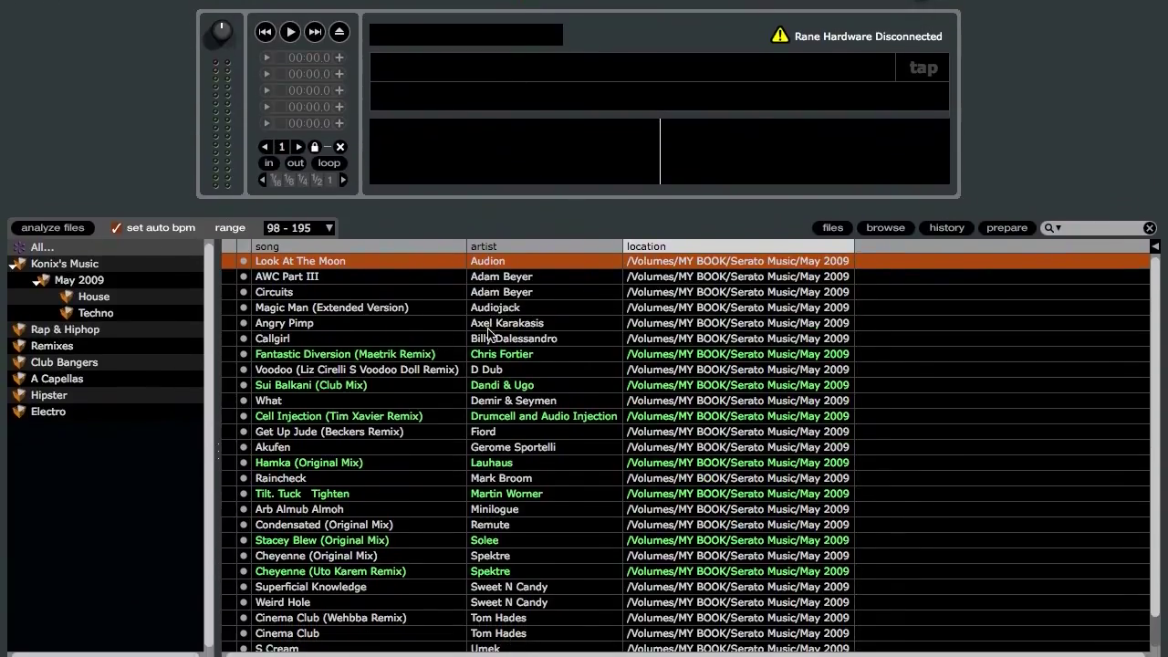
# Step: Re-sort the library by location in reverse order and scroll through the tracks
pyautogui.scroll(-1, 488, 334)
pyautogui.scroll(1, 488, 334)
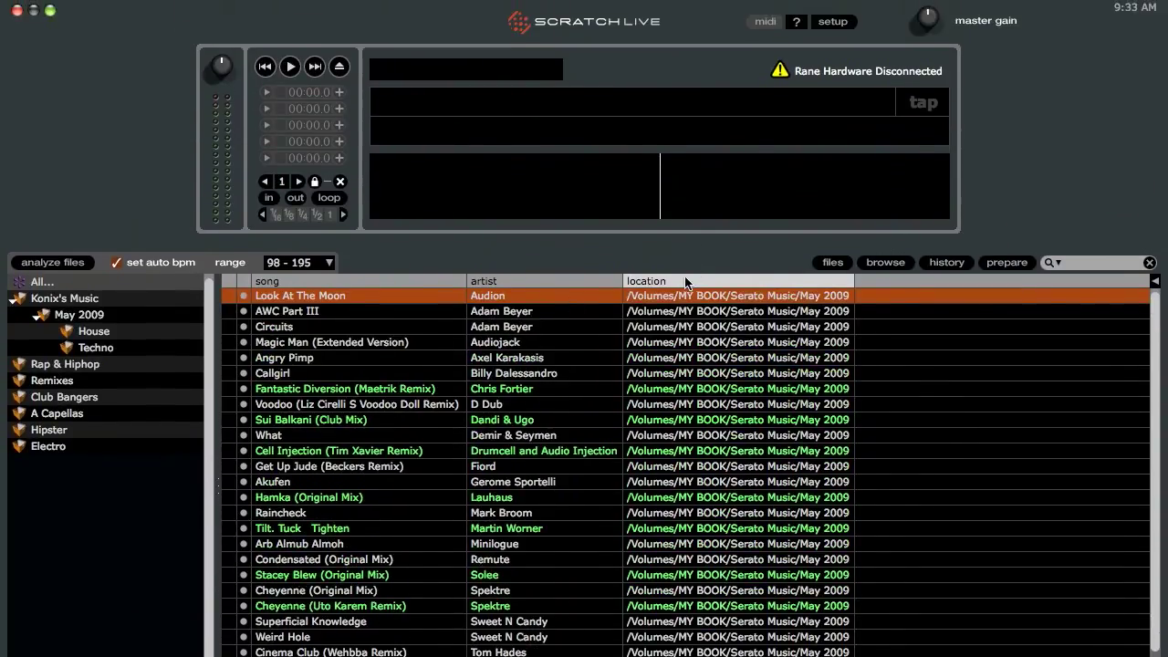
pyautogui.click(686, 282)
pyautogui.scroll(-1, 670, 308)
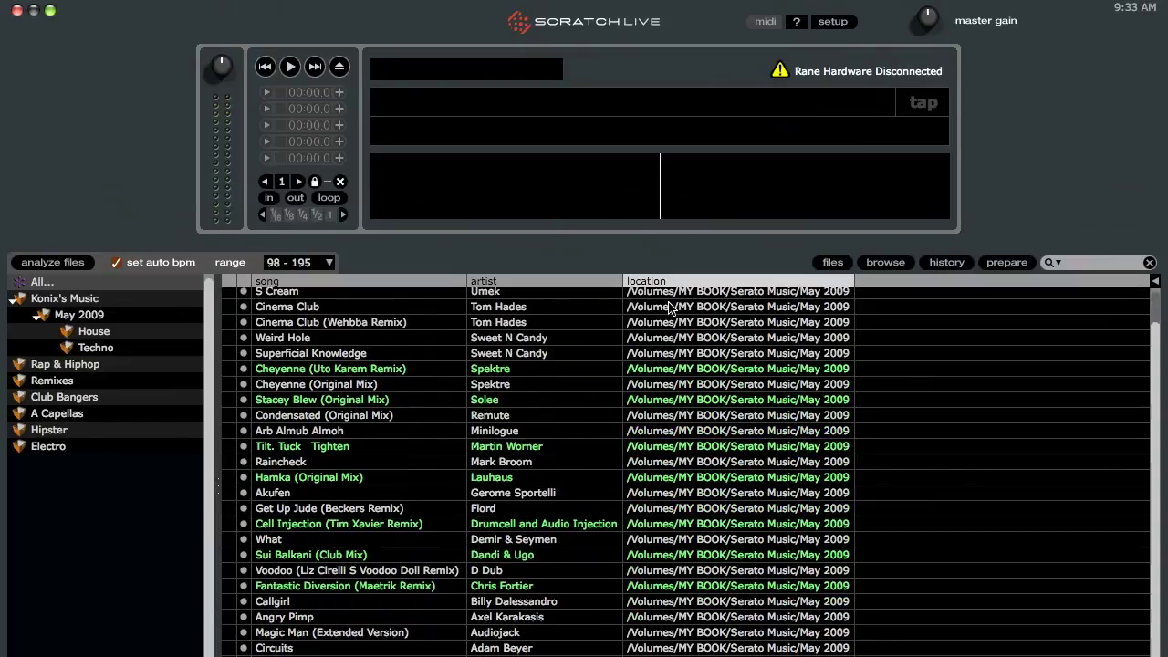
pyautogui.scroll(1, 664, 398)
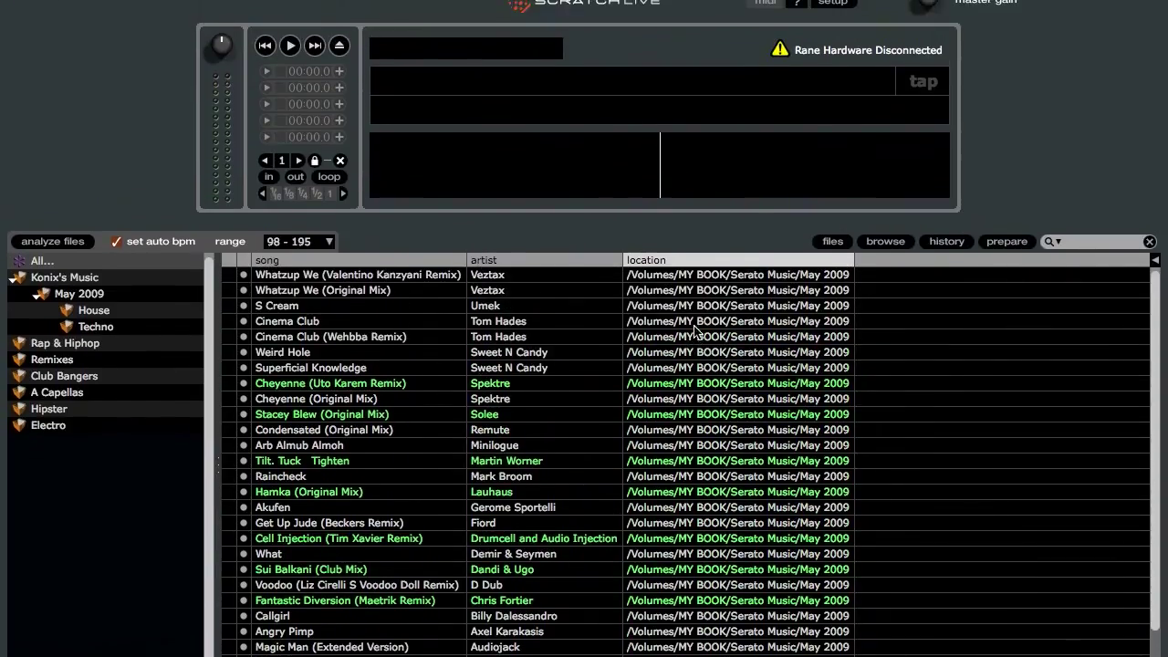
pyautogui.scroll(-2, 695, 330)
pyautogui.scroll(2, 650, 398)
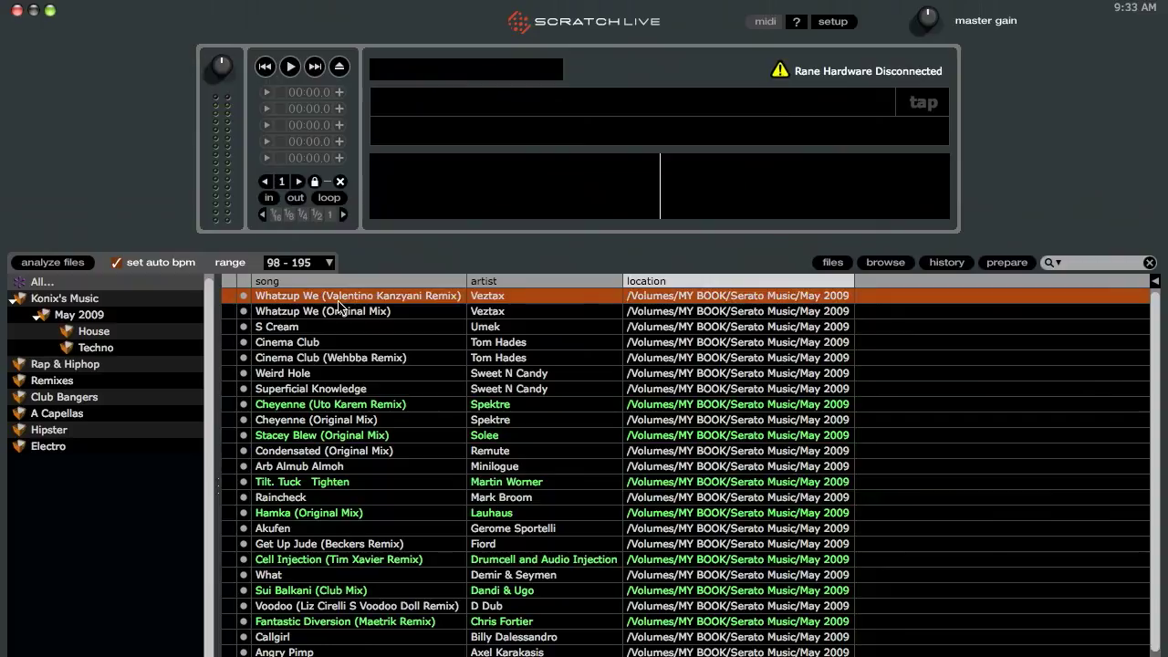
# Step: Load Whatzup We, S Cream, Weird Hole and Cheyenne (Original Mix) onto the deck
pyautogui.hotkey('shift', 'Left')
pyautogui.press('Down')
pyautogui.press('Down')
pyautogui.hotkey('shift', 'Left')
pyautogui.press('Down')
pyautogui.press('Down')
pyautogui.press('Down')
pyautogui.hotkey('shift', 'Left')
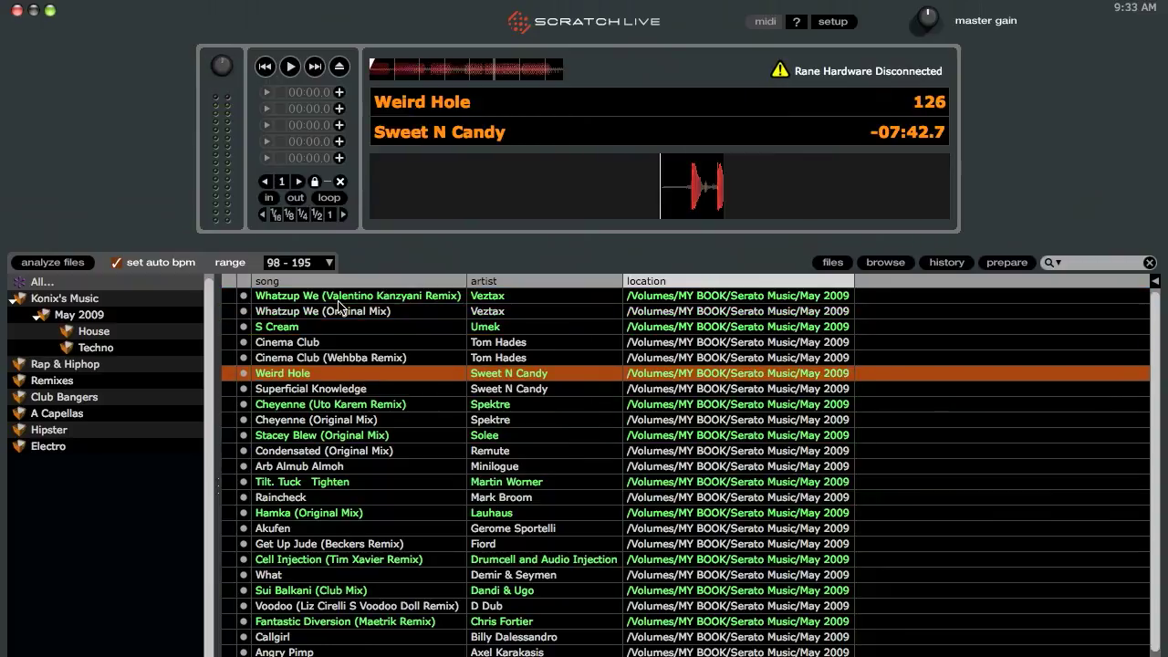
pyautogui.press('Down')
pyautogui.press('Down')
# Step: Load Arb Almub Almoh, Get Up Jude (Beckers Remix), Hamka and Angry Pimp onto the deck
pyautogui.press('Down')
pyautogui.hotkey('shift', 'Left')
pyautogui.press('Down')
pyautogui.press('Down')
pyautogui.press('Down')
pyautogui.hotkey('shift', 'Left')
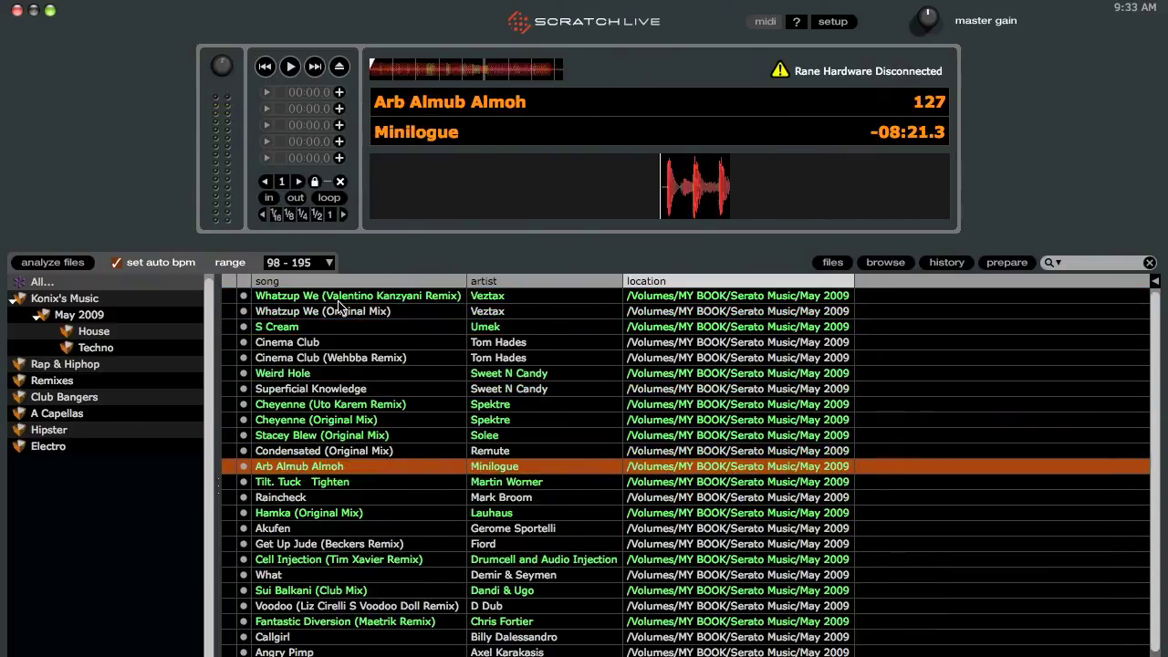
pyautogui.press('Down')
pyautogui.press('Down')
pyautogui.press('Down')
pyautogui.hotkey('shift', 'Left')
pyautogui.press('Down')
pyautogui.press('Down')
pyautogui.hotkey('shift', 'Left')
pyautogui.press('Down')
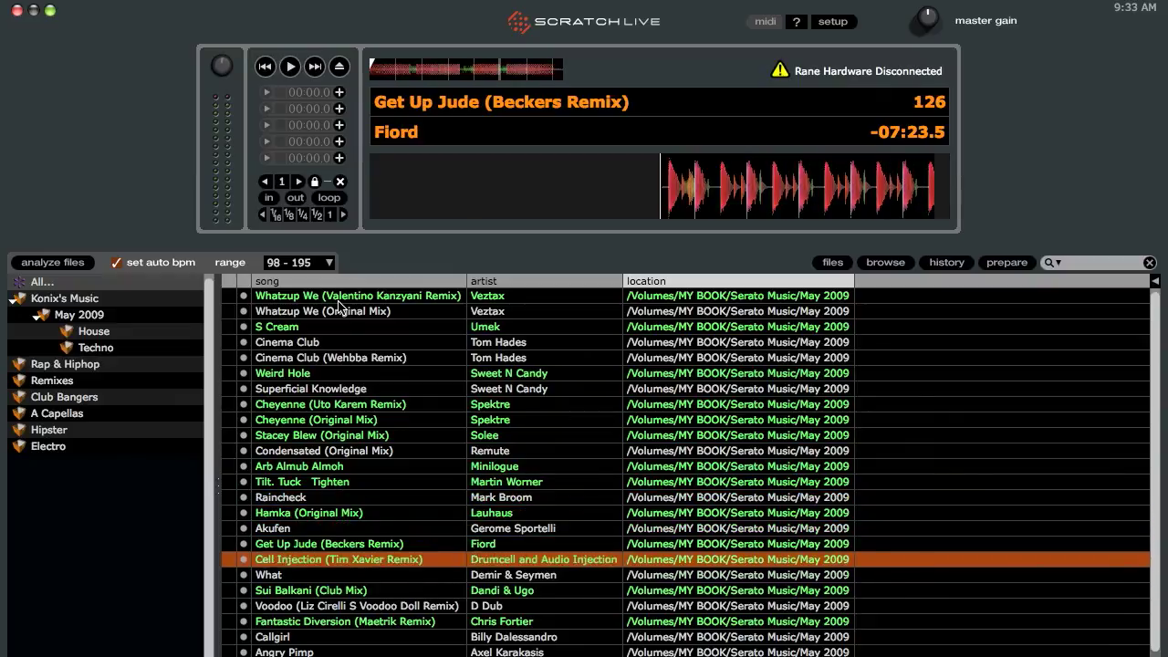
pyautogui.press('Down')
pyautogui.press('Down')
pyautogui.press('Down')
pyautogui.press('Down')
pyautogui.press('Down')
pyautogui.press('Down')
pyautogui.hotkey('shift', 'Left')
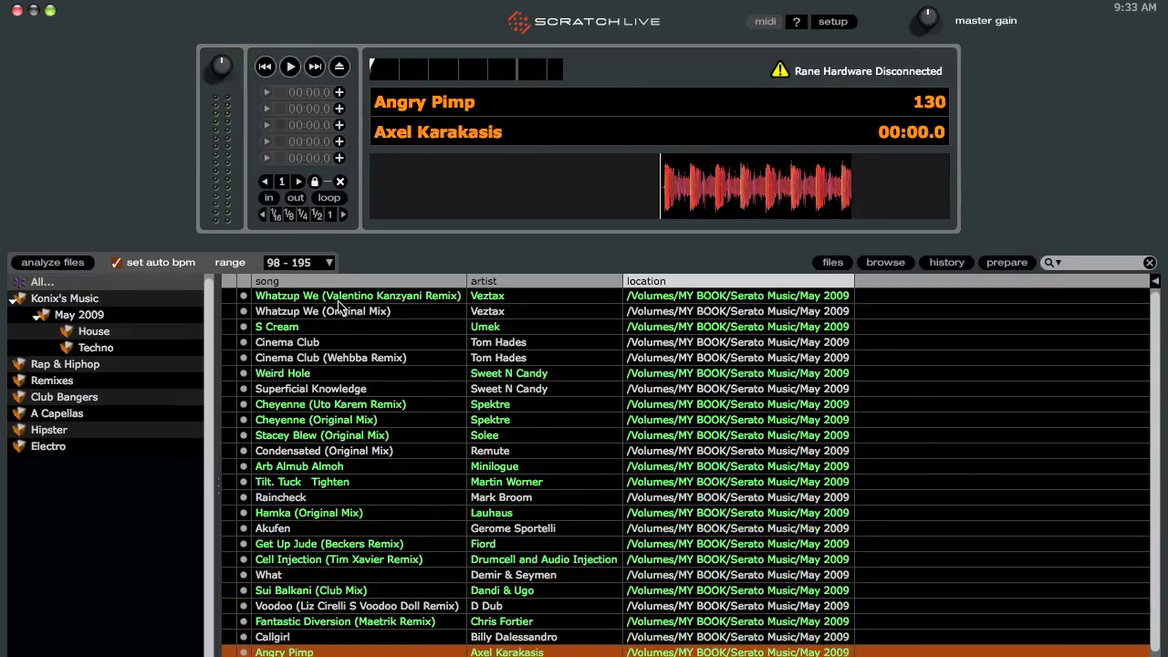
pyautogui.scroll(-1, 429, 380)
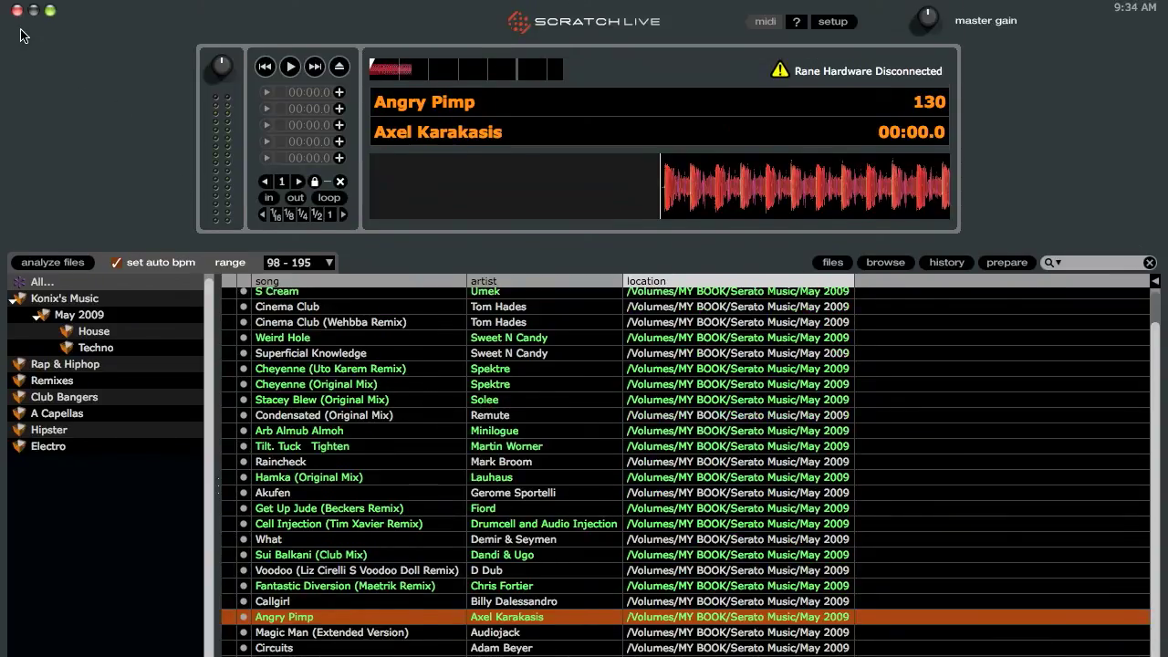
# Step: Close Scratch Live and confirm 'yes' at the Exit? prompt, leaving Finder on MY BOOK
pyautogui.click(18, 11)
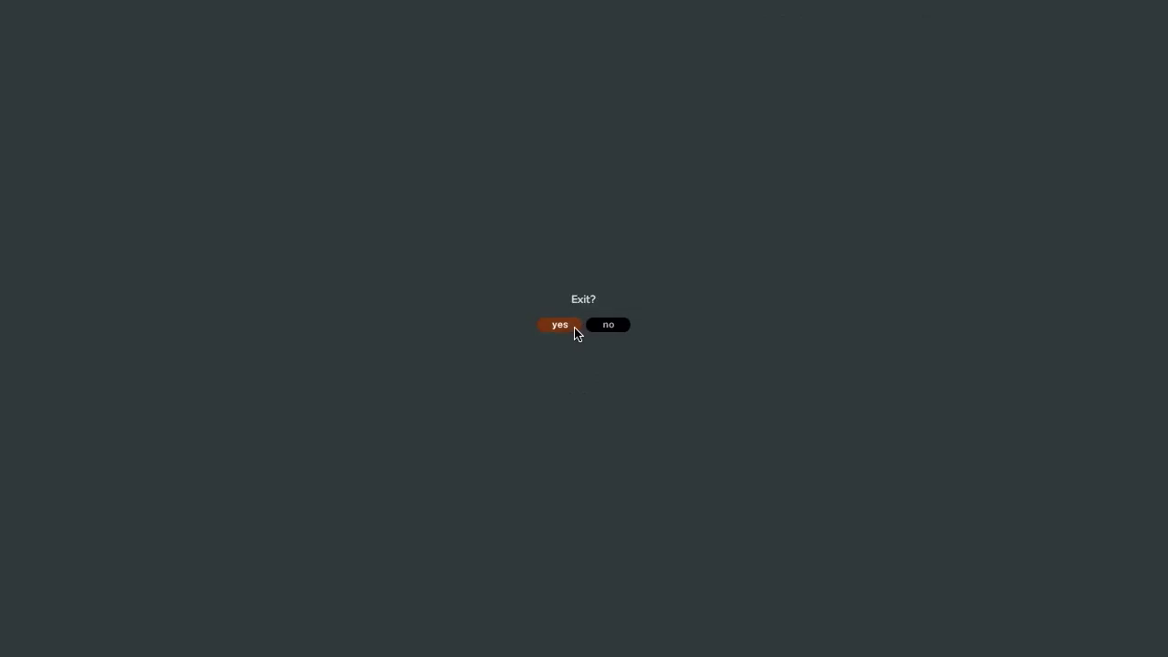
pyautogui.click(576, 332)
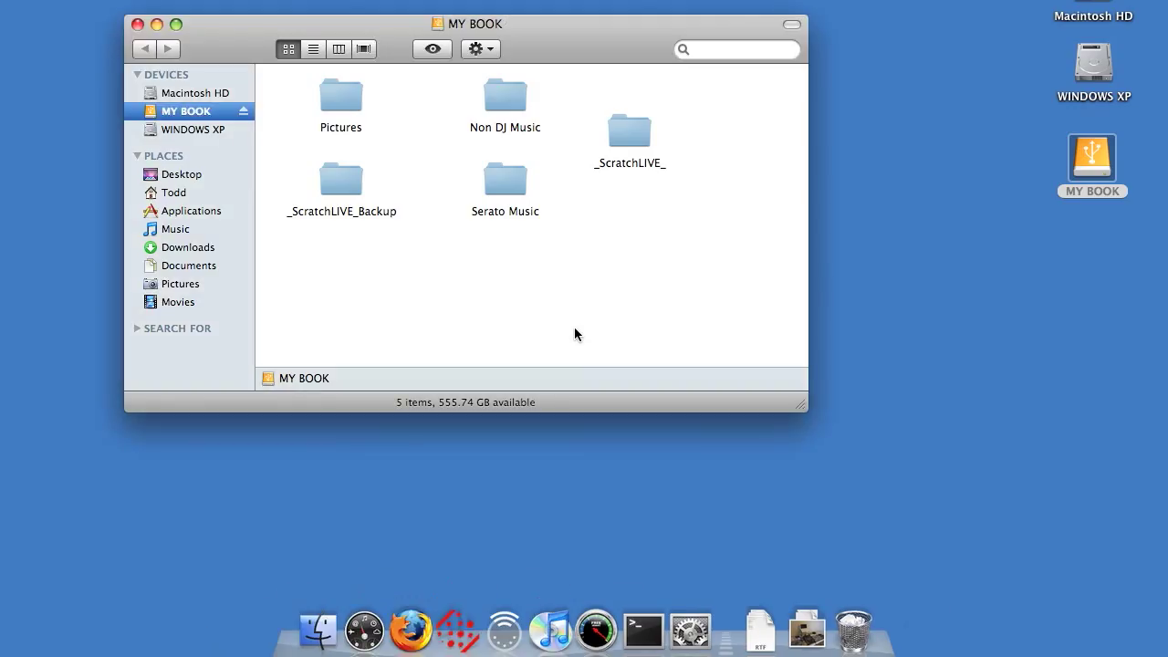